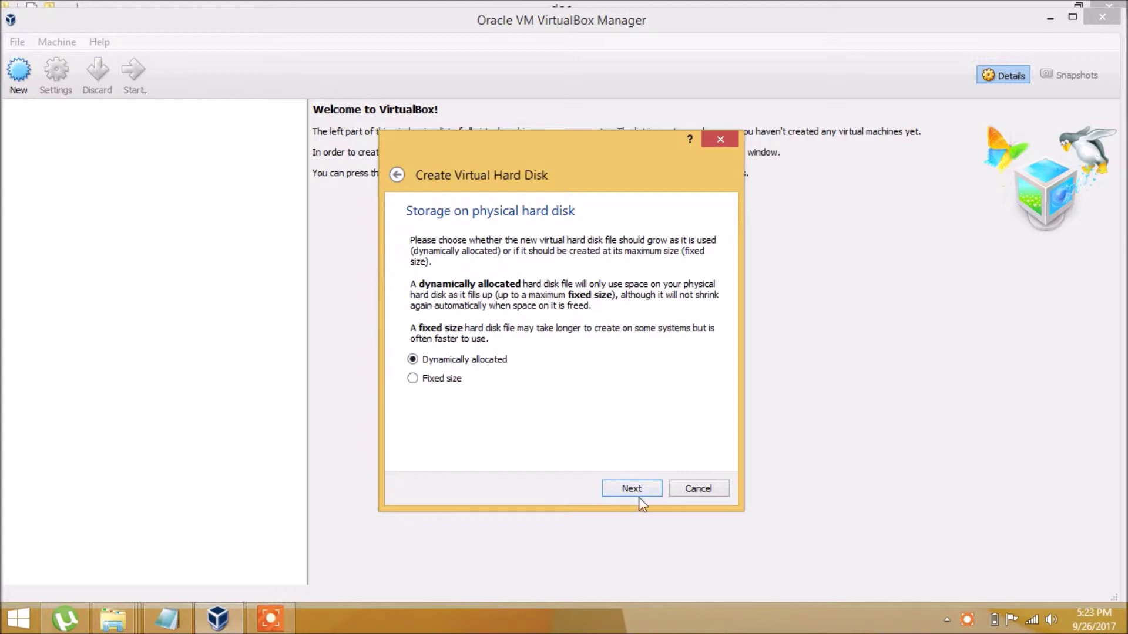
Keep the new virtual hard disk dynamically allocated and move on to its name and size
{"action": "left_click", "coordinate": [631, 488]}
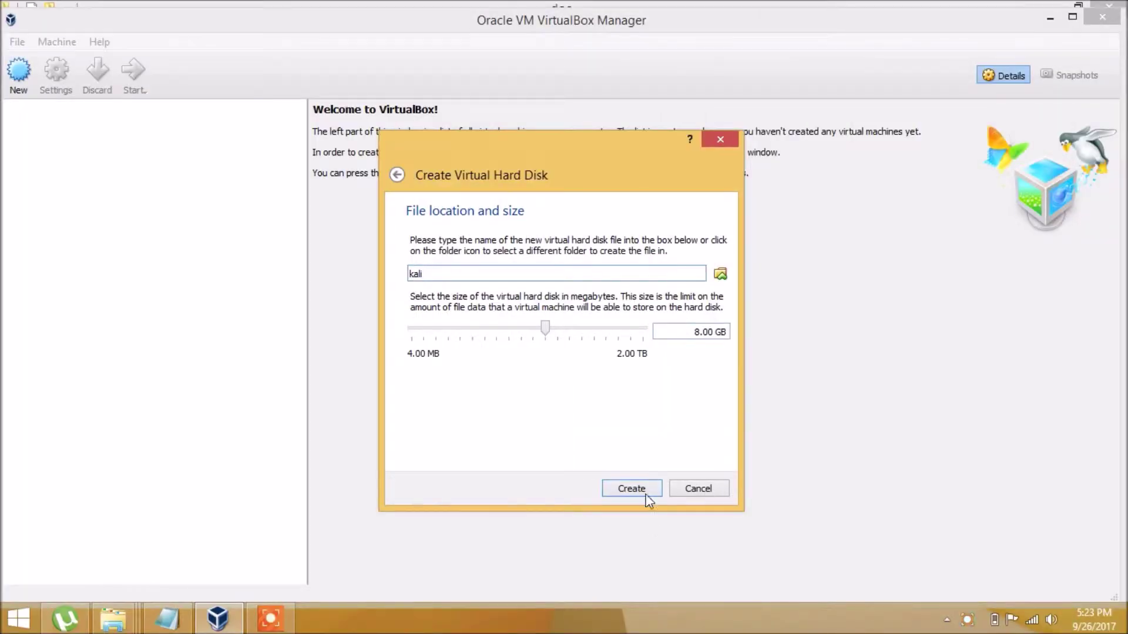
Create the 8.00 GB kali disk and view the General Advanced and Description settings
{"action": "left_click", "coordinate": [646, 496]}
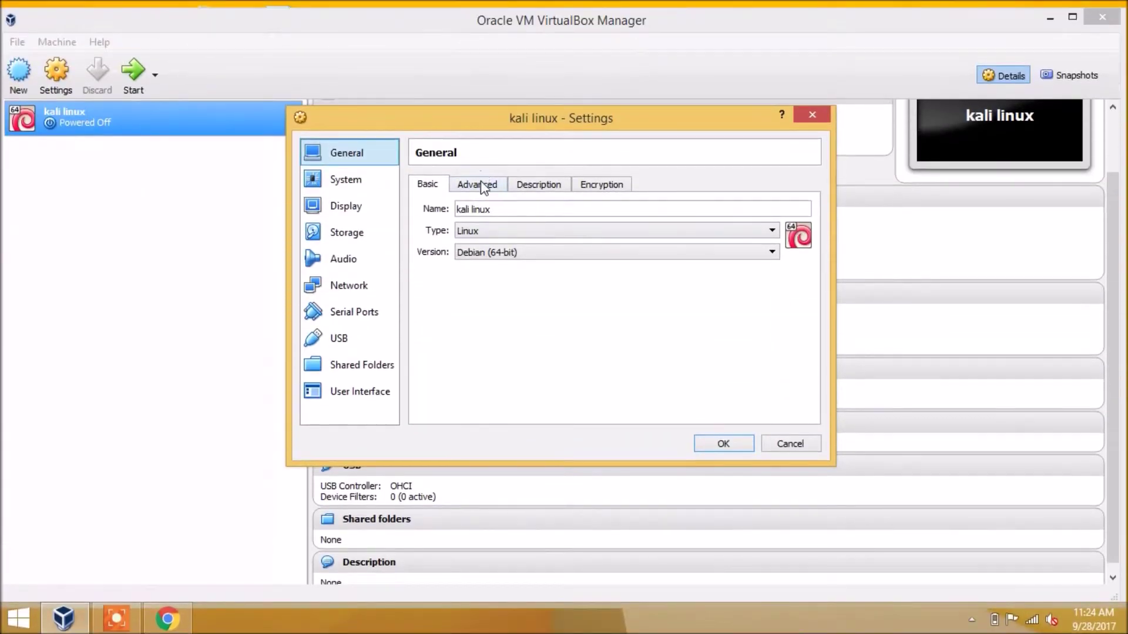
{"action": "left_click", "coordinate": [481, 183]}
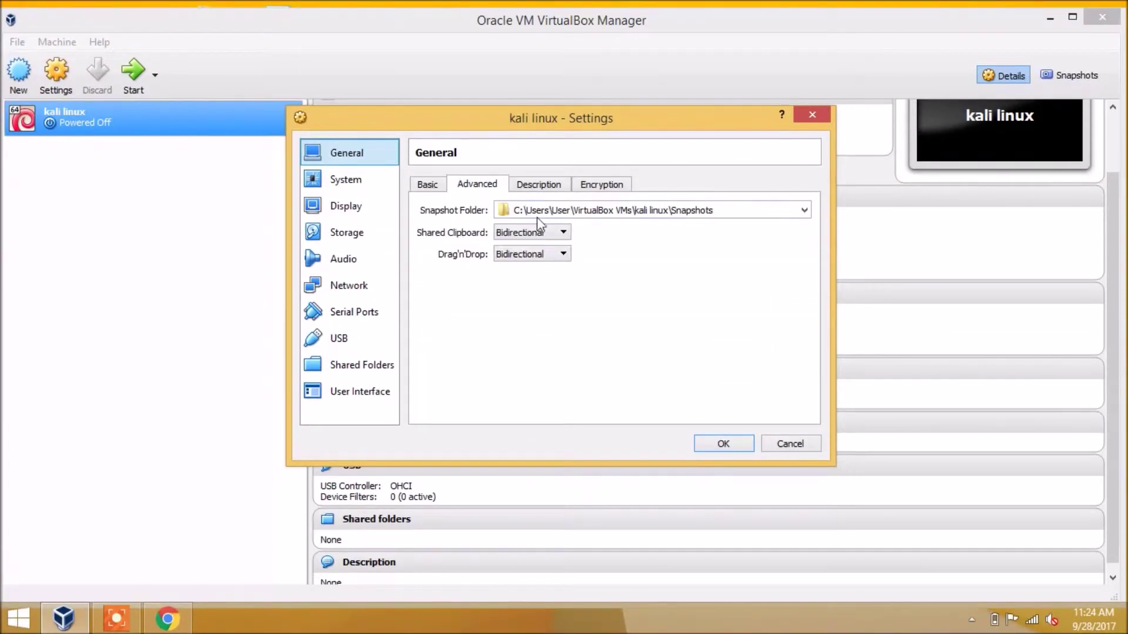
{"action": "left_click", "coordinate": [538, 183]}
Review the System motherboard, processor and acceleration tabs, then the Display and Storage pages
{"action": "left_click", "coordinate": [369, 185]}
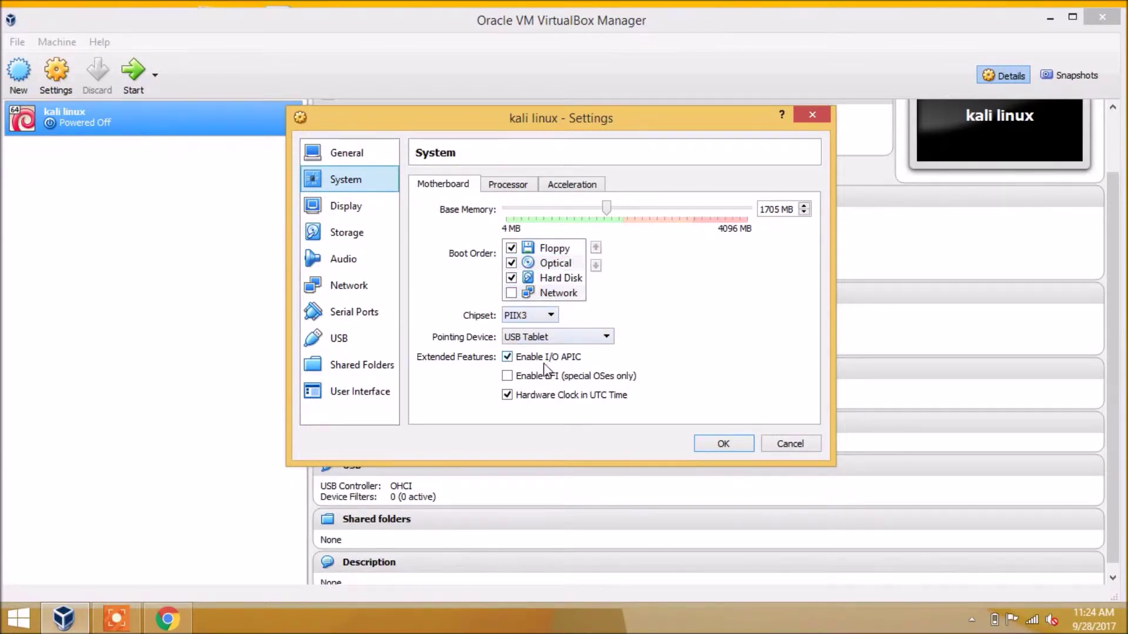
{"action": "left_click", "coordinate": [525, 189]}
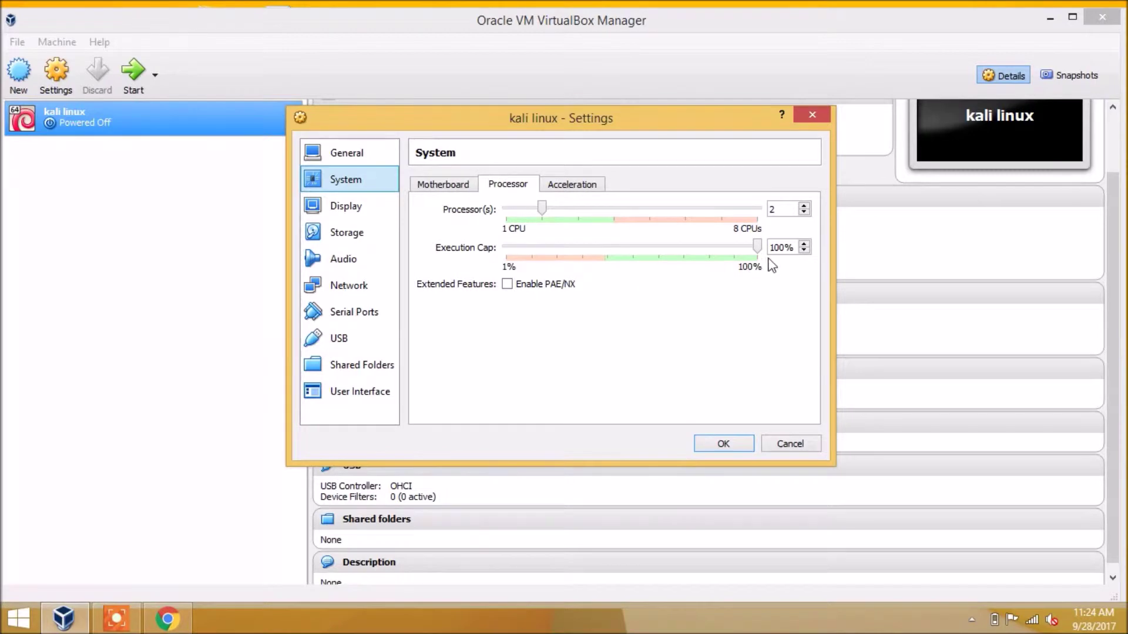
{"action": "left_click", "coordinate": [570, 187]}
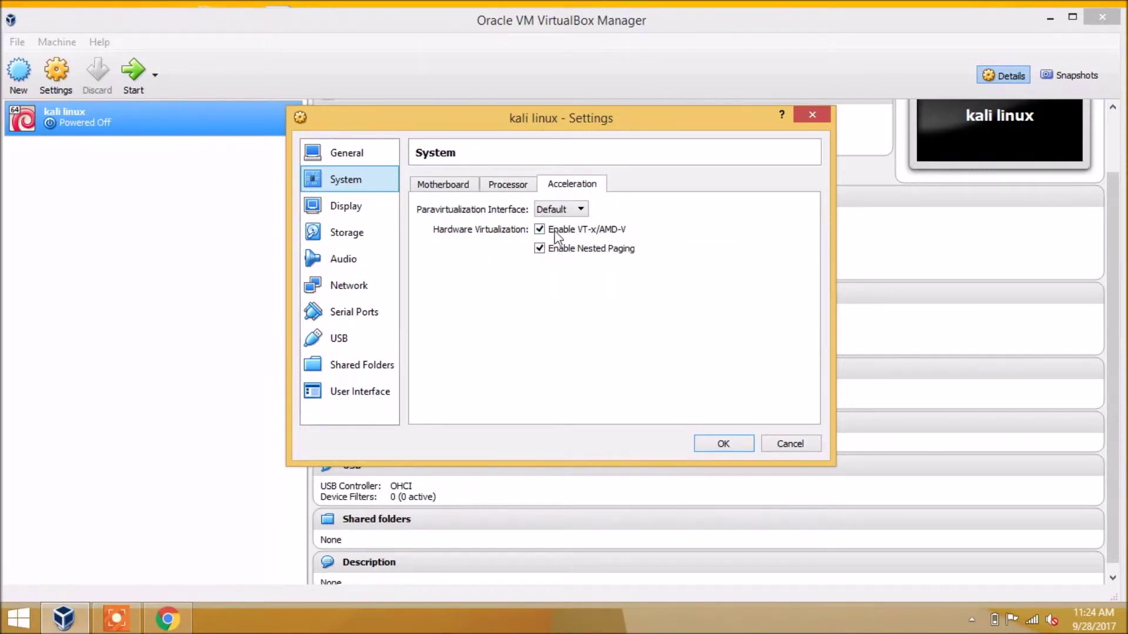
{"action": "left_click", "coordinate": [337, 213]}
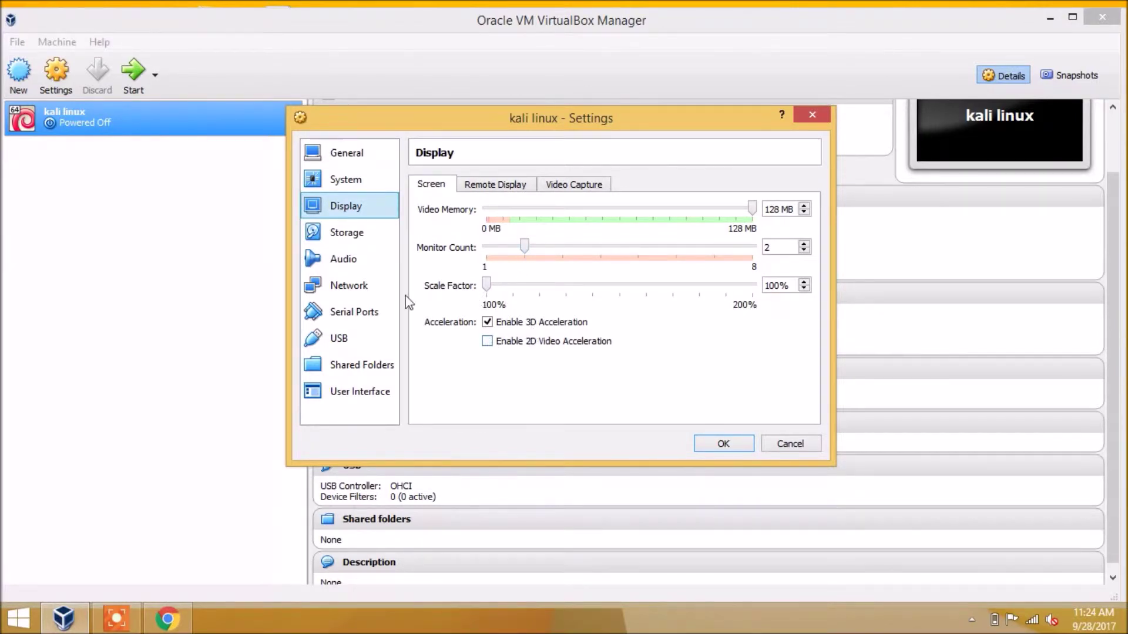
{"action": "left_click", "coordinate": [396, 237]}
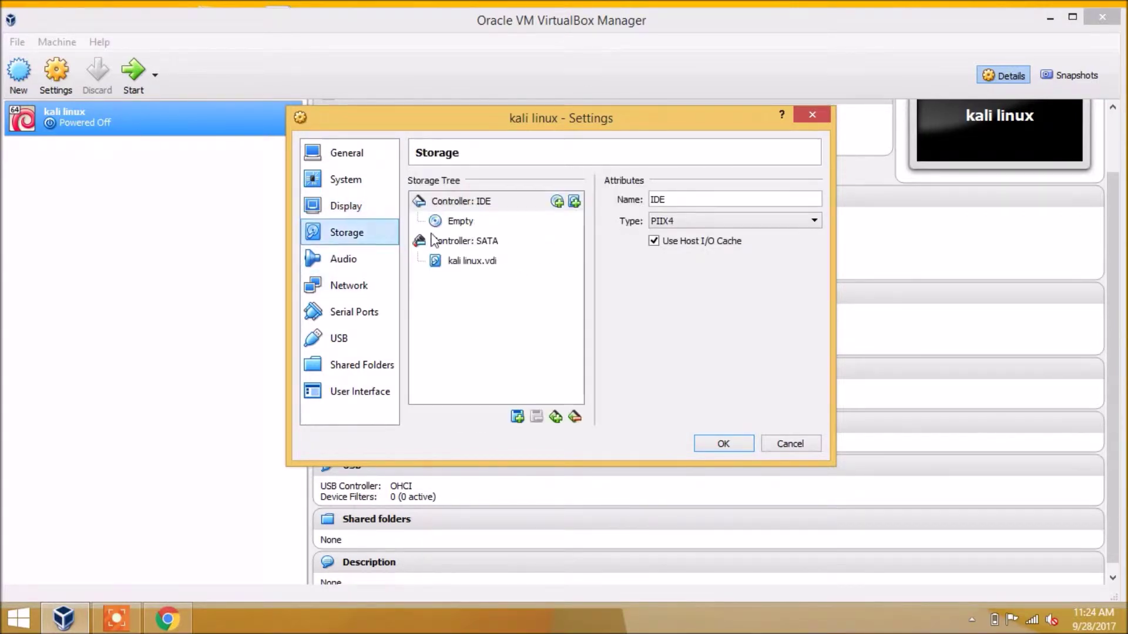
Inspect the IDE controller, the empty optical drive and the kali linux.vdi disk in Storage
{"action": "left_click", "coordinate": [468, 223]}
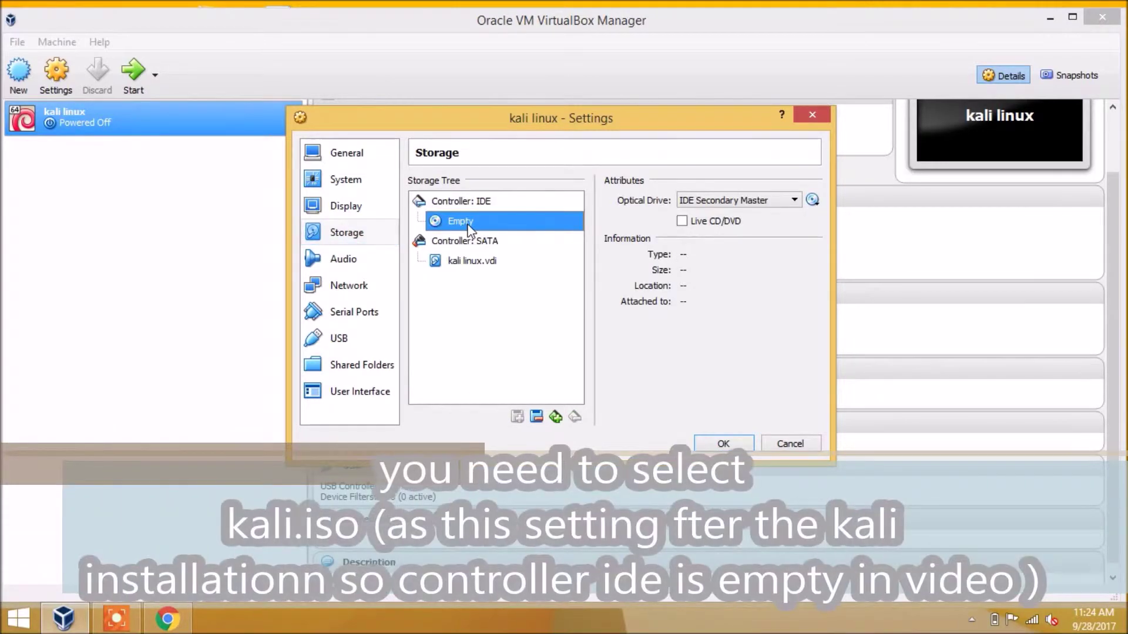
{"action": "left_click", "coordinate": [459, 270]}
{"action": "left_click", "coordinate": [467, 200]}
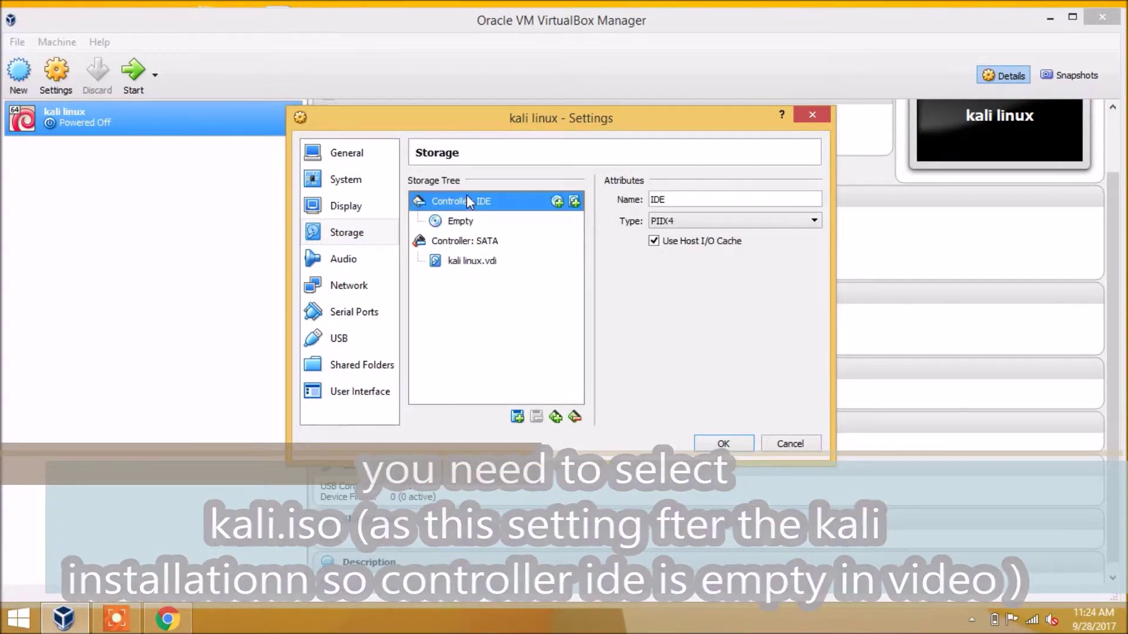
{"action": "left_click", "coordinate": [465, 221]}
{"action": "left_click", "coordinate": [466, 205]}
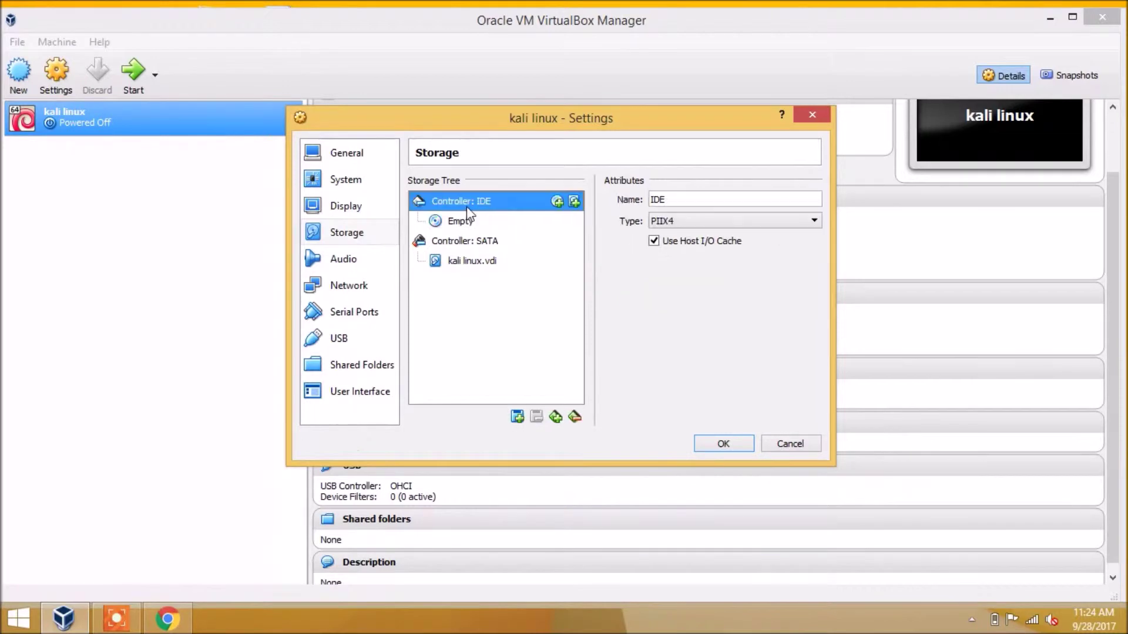
{"action": "left_click", "coordinate": [465, 226]}
{"action": "left_click", "coordinate": [465, 201]}
{"action": "left_click", "coordinate": [465, 222]}
Review Audio, Network, Serial Ports, USB, Shared Folders and User Interface, then save the settings
{"action": "left_click", "coordinate": [332, 260]}
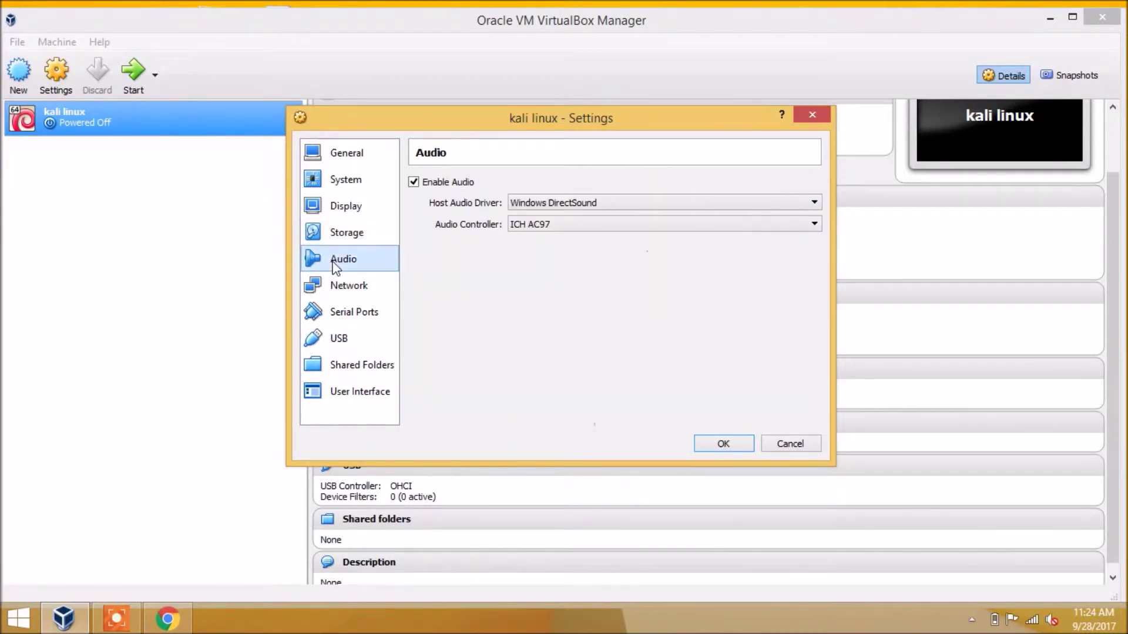
{"action": "left_click", "coordinate": [331, 289]}
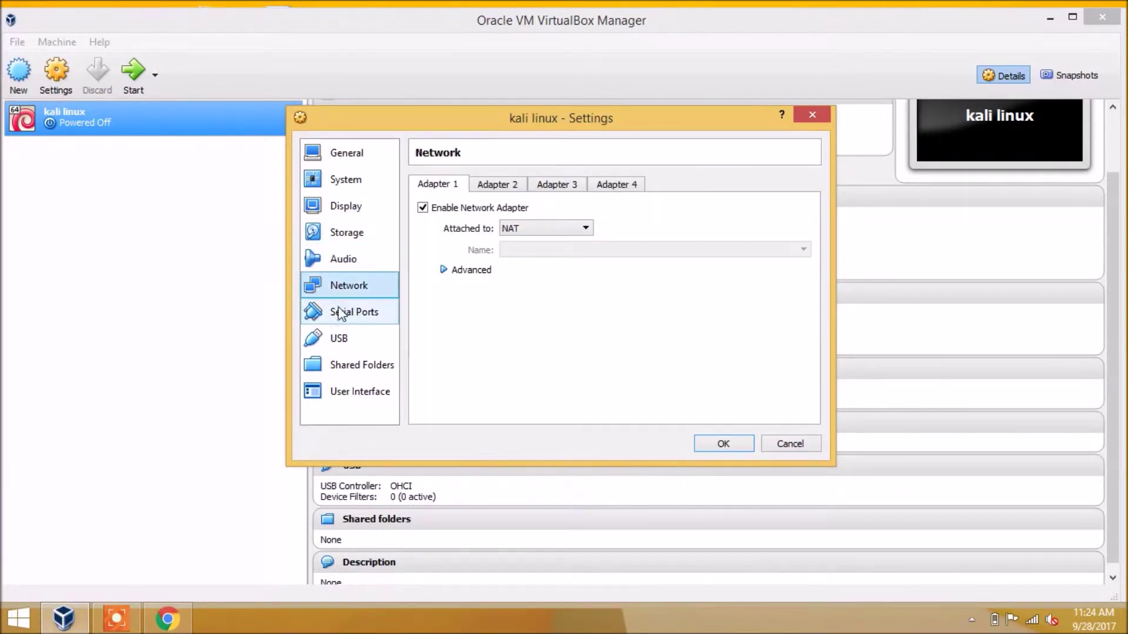
{"action": "left_click", "coordinate": [347, 321]}
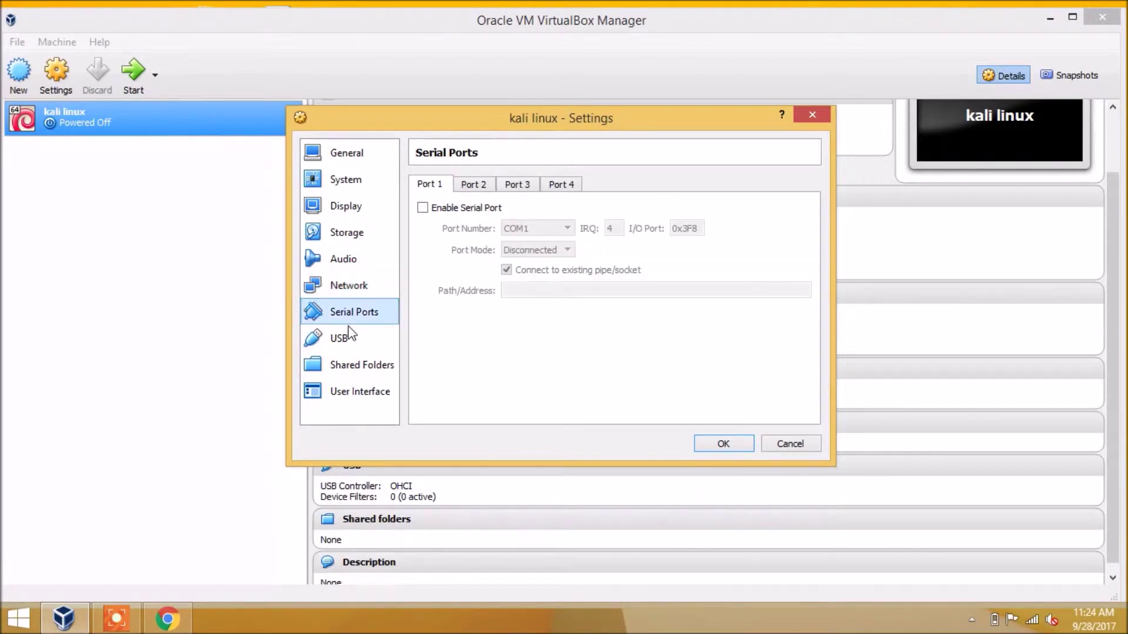
{"action": "left_click", "coordinate": [344, 338]}
{"action": "left_click", "coordinate": [348, 367]}
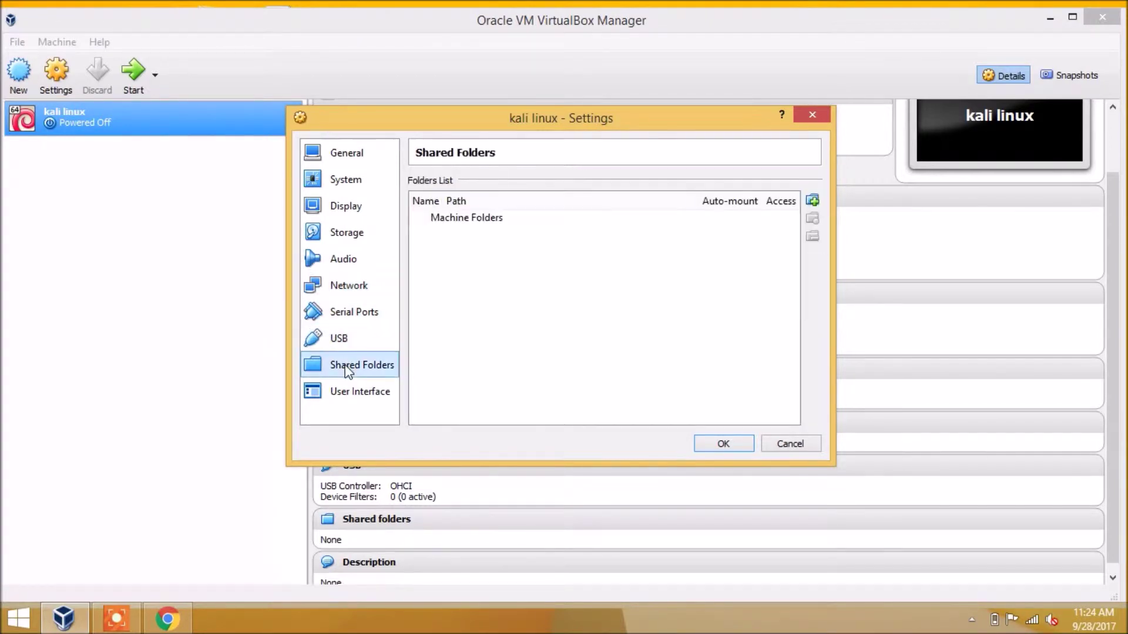
{"action": "left_click", "coordinate": [347, 392]}
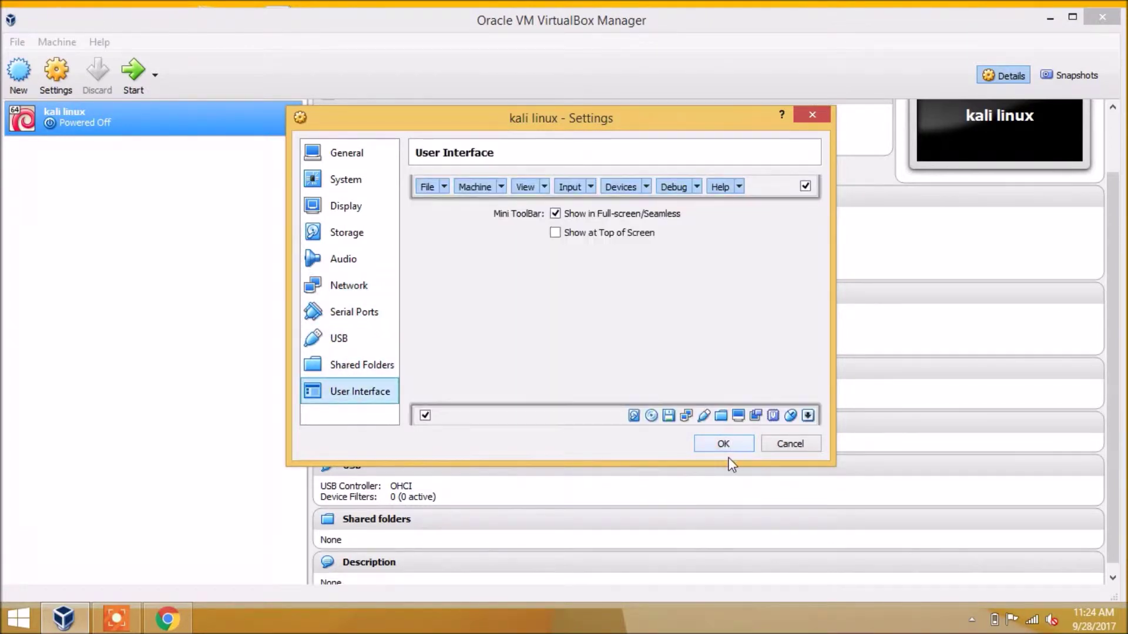
{"action": "left_click", "coordinate": [721, 443]}
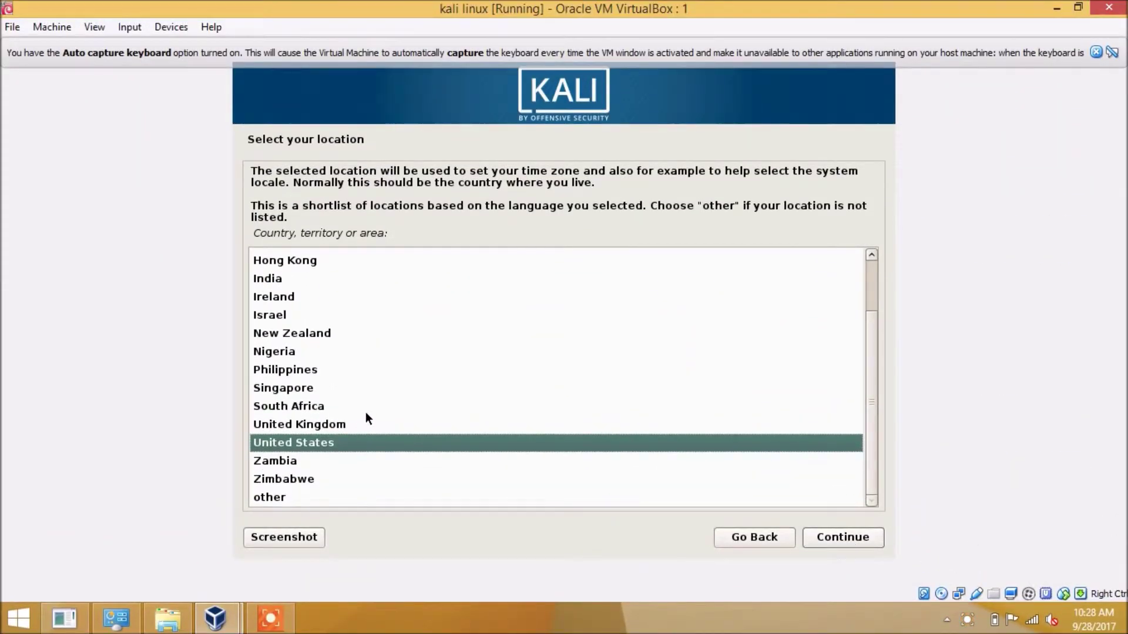
Choose India as the installation location and keep the American English keymap
{"action": "type", "text": "i"}
{"action": "key", "text": "Return"}
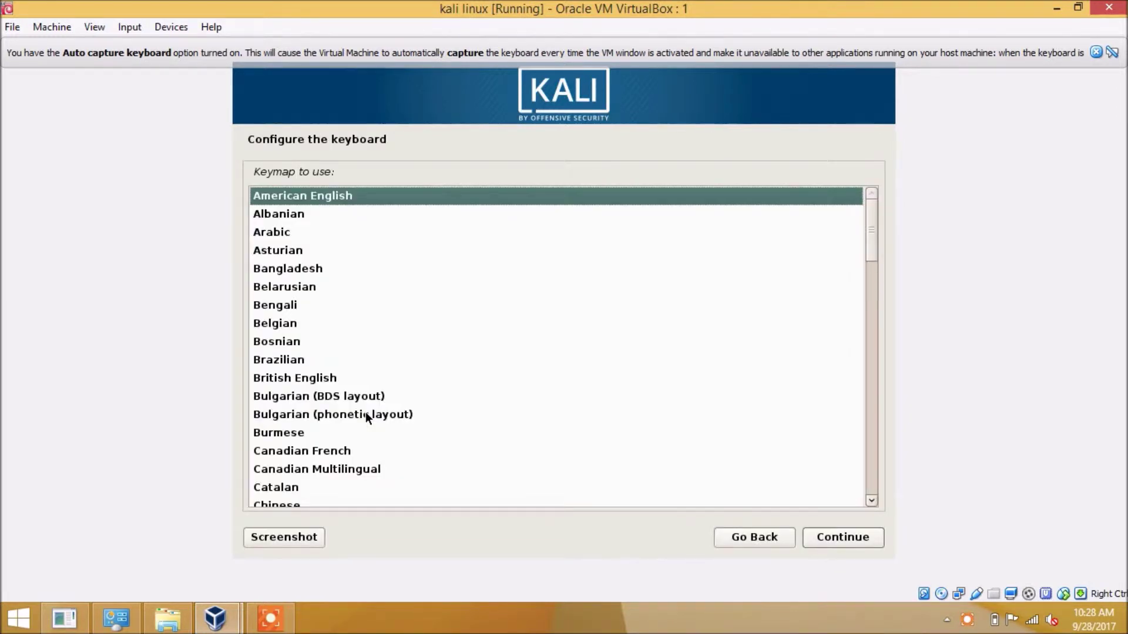
{"action": "key", "text": "Return"}
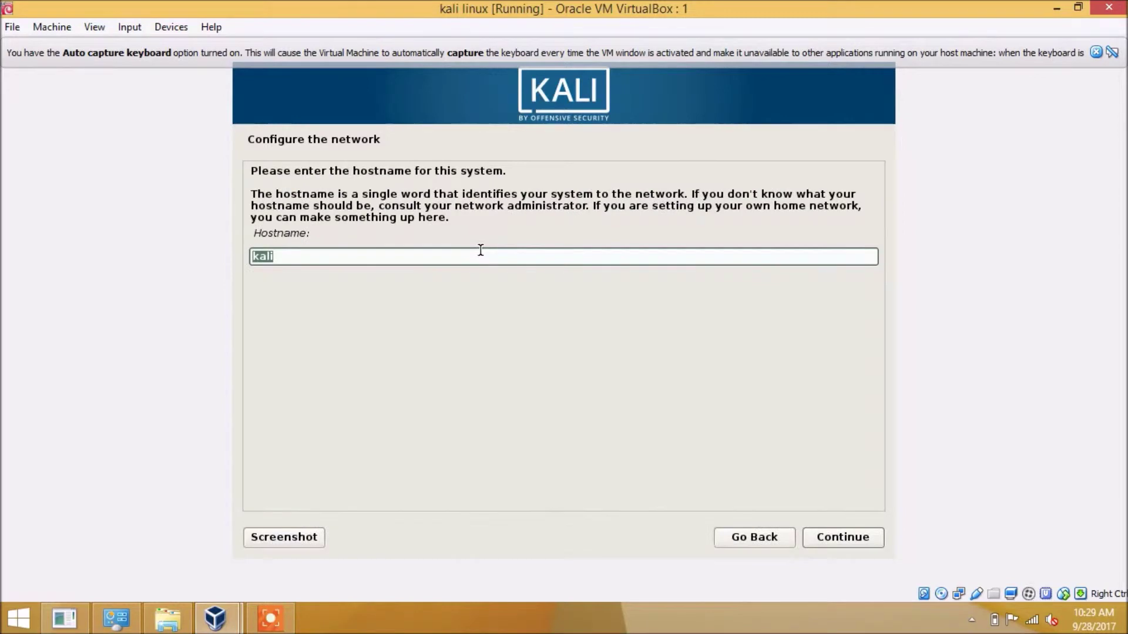
Keep the hostname kali and set the domain name to technicalsupport.blogspot.in
{"action": "left_click", "coordinate": [822, 534]}
{"action": "type", "text": "tec"}
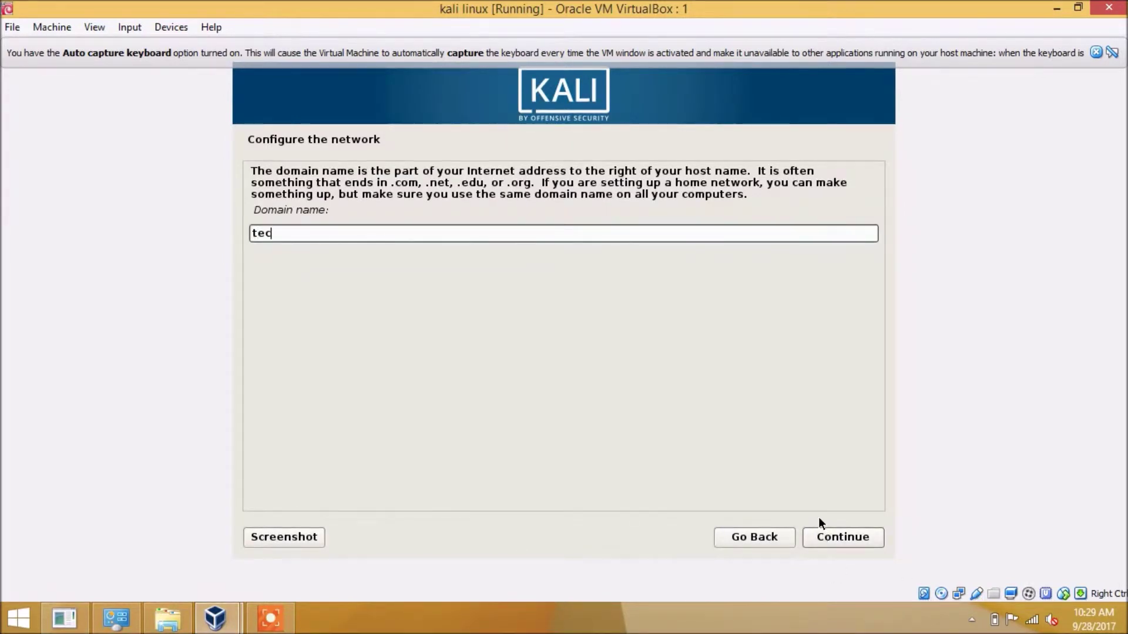
{"action": "type", "text": "hnicalsupport.blogspot.in"}
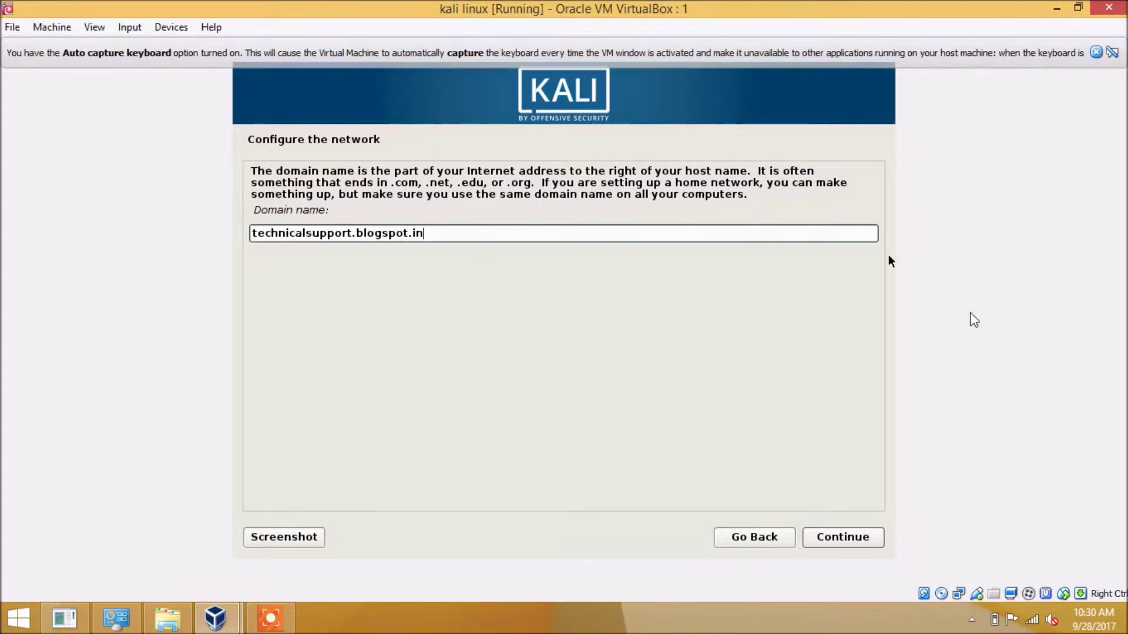
{"action": "left_click", "coordinate": [841, 540]}
Enter the root password in both the password and verify fields, then continue
{"action": "type", "text": "*******"}
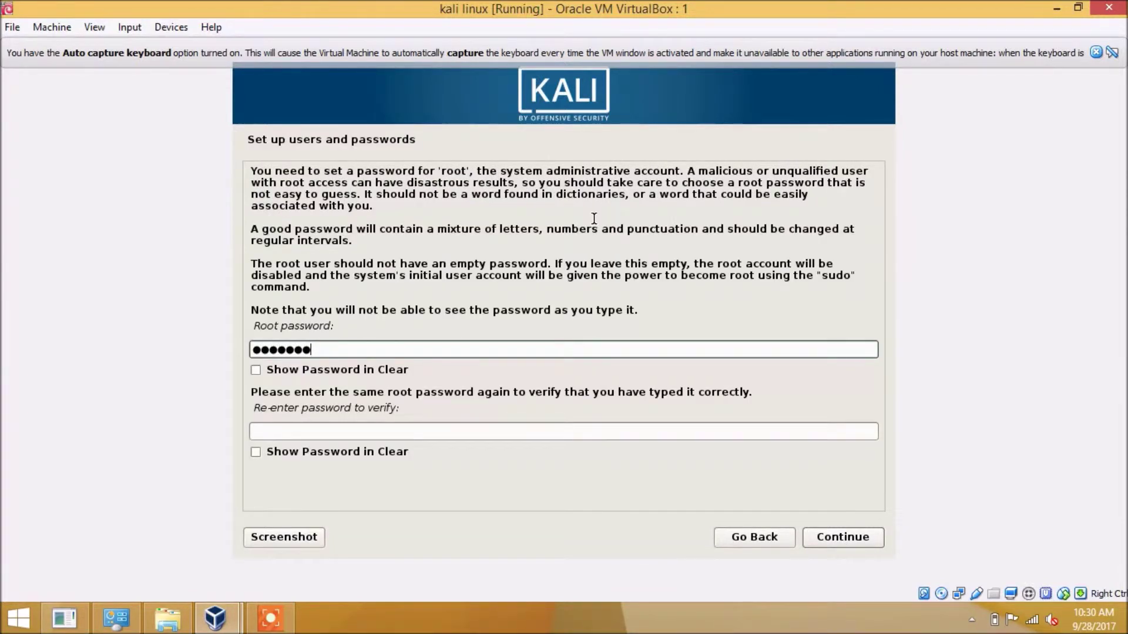
{"action": "type", "text": "***"}
{"action": "key", "text": "Tab"}
{"action": "key", "text": "Tab"}
{"action": "type", "text": "*"}
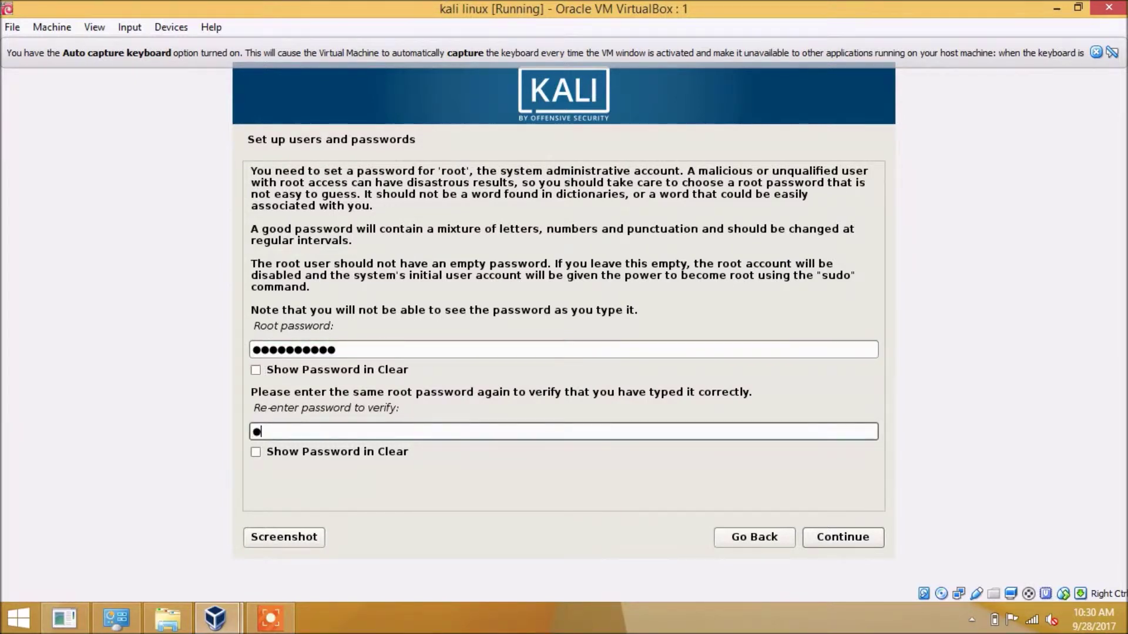
{"action": "type", "text": "*********"}
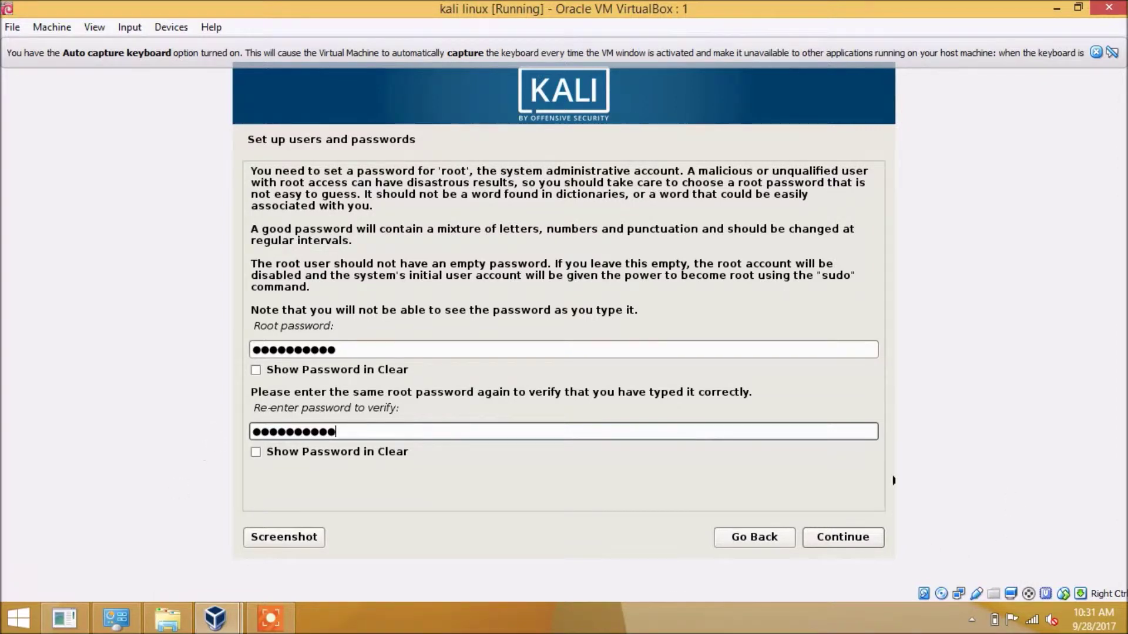
{"action": "left_click", "coordinate": [840, 541]}
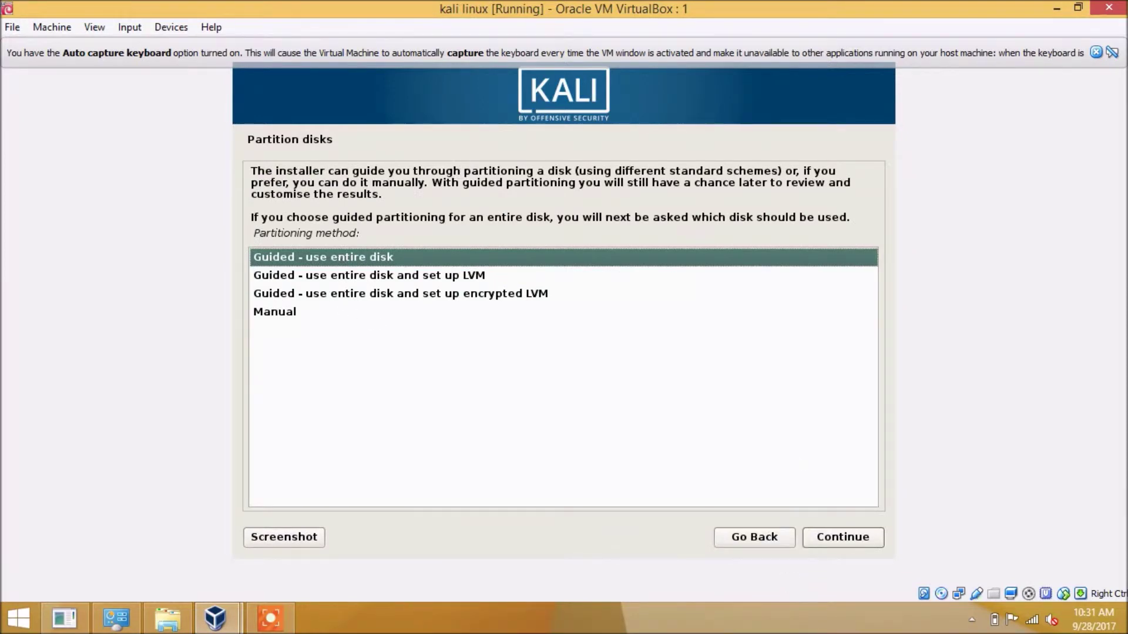
Guided-partition the entire VBOX HARDDISK with all files in one partition and write the changes
{"action": "left_click", "coordinate": [846, 537]}
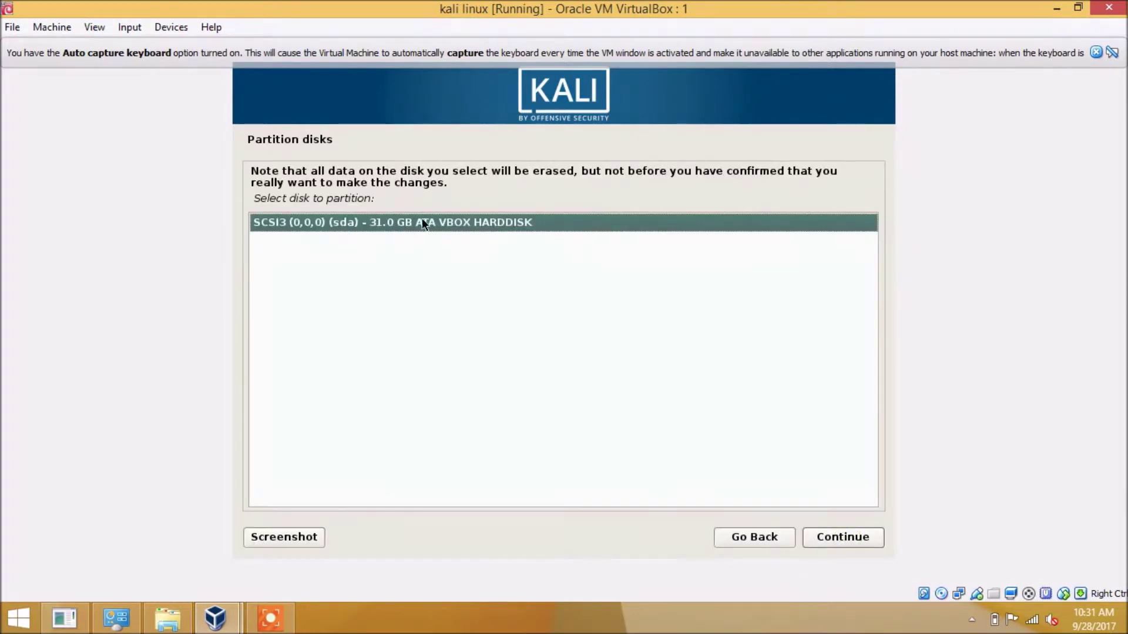
{"action": "left_click", "coordinate": [831, 534]}
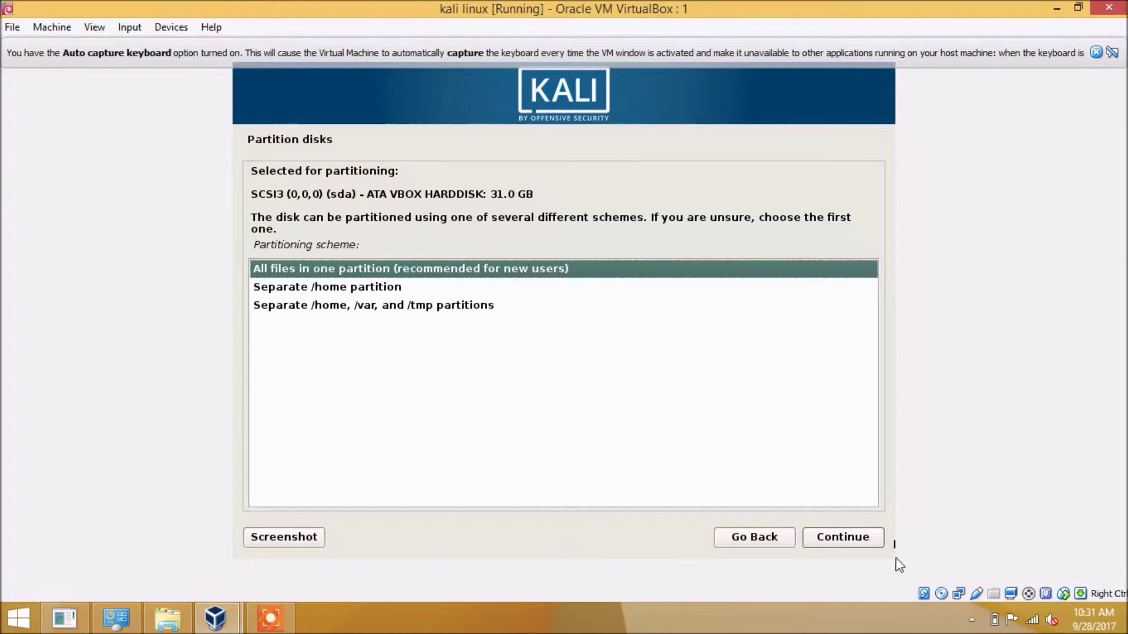
{"action": "left_click", "coordinate": [861, 538]}
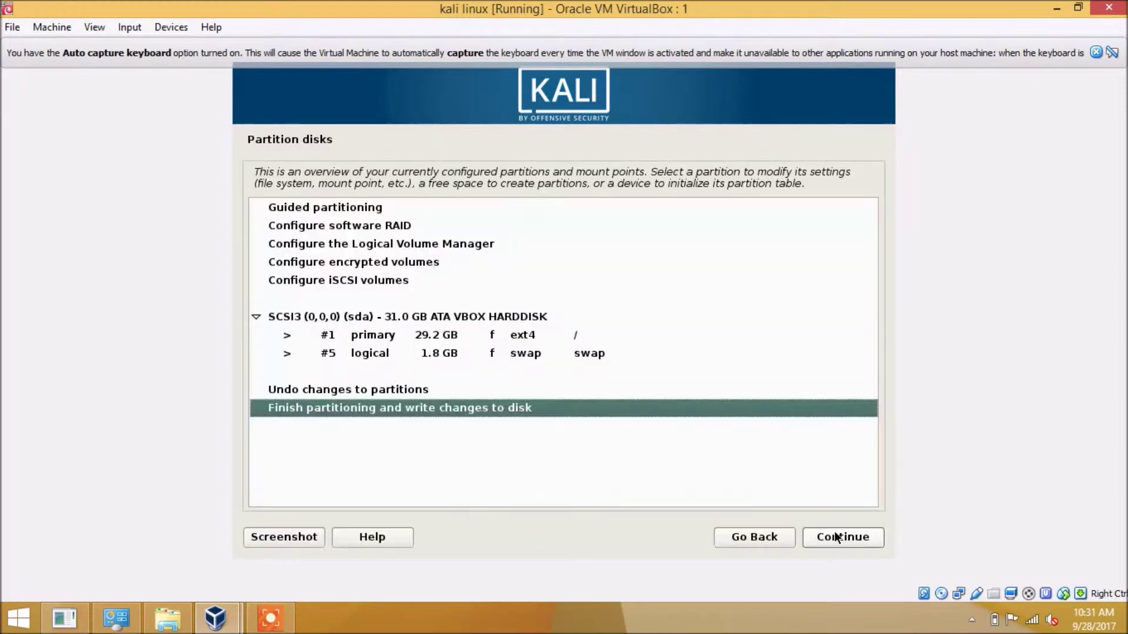
{"action": "left_click", "coordinate": [477, 415]}
{"action": "left_click", "coordinate": [514, 336]}
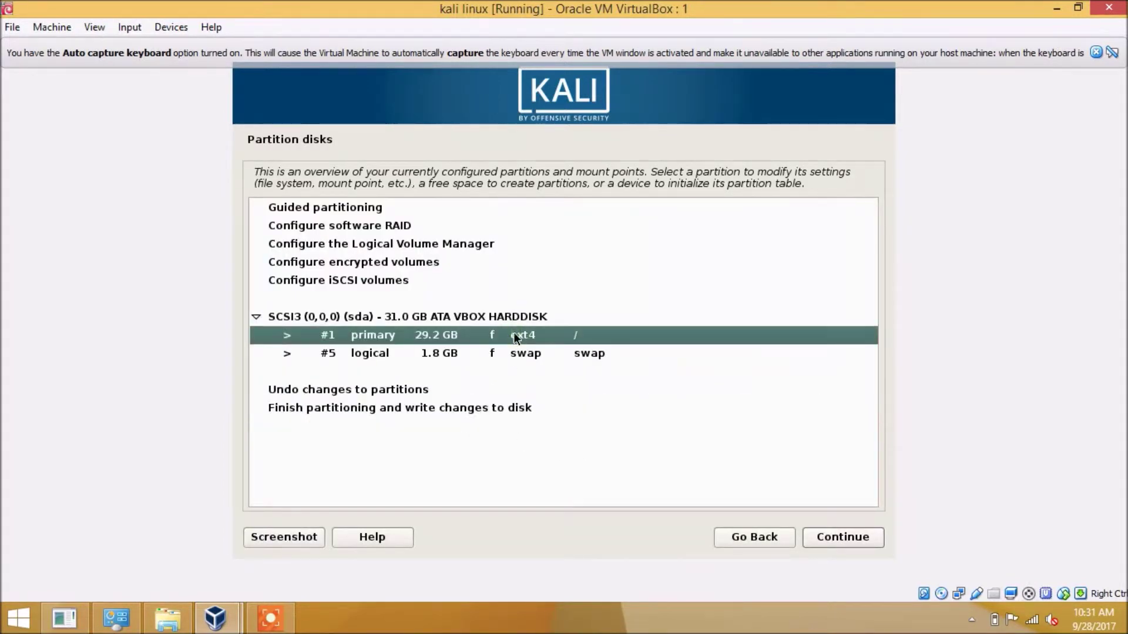
{"action": "left_click", "coordinate": [509, 371]}
{"action": "left_click", "coordinate": [491, 406]}
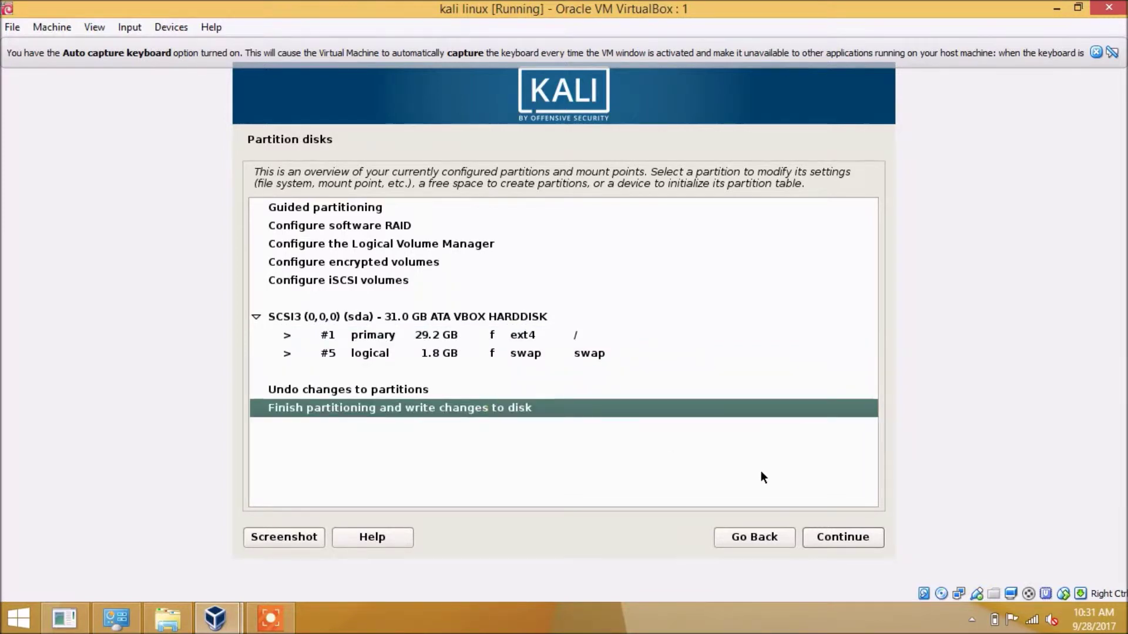
{"action": "left_click", "coordinate": [847, 544]}
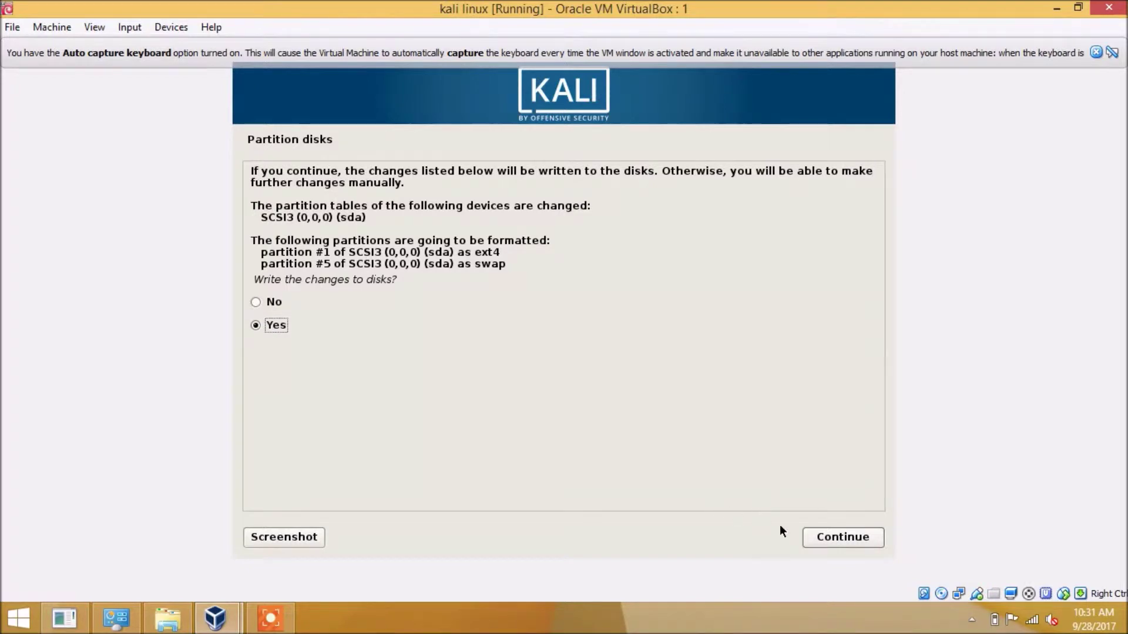
{"action": "left_click", "coordinate": [853, 546]}
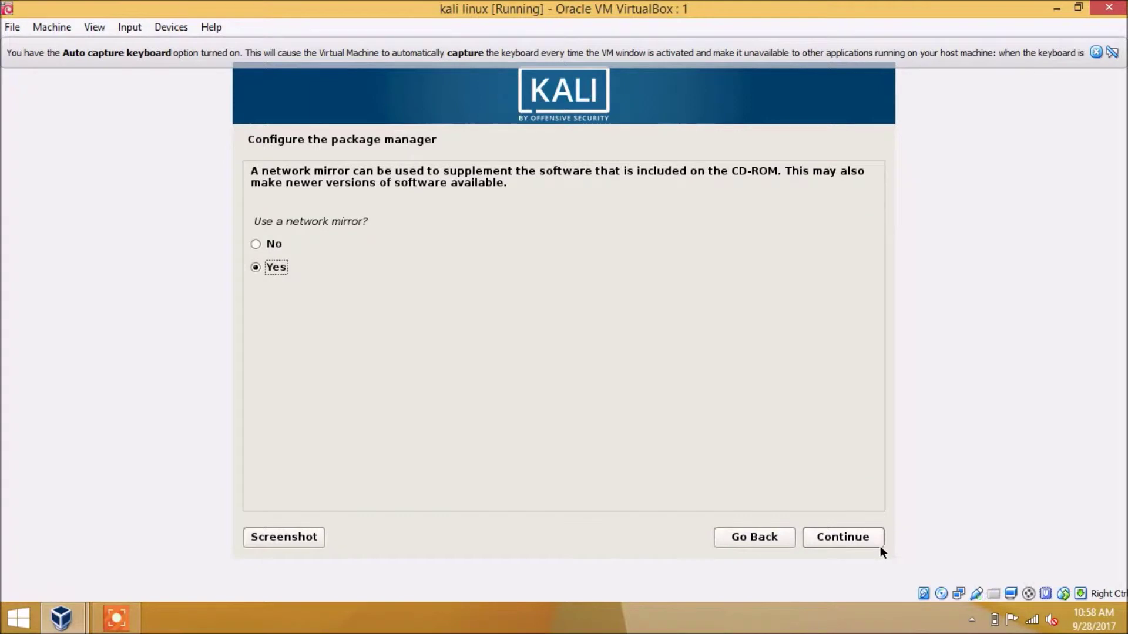
Use a network mirror with the HTTP proxy left blank while packages configure
{"action": "left_click", "coordinate": [863, 538]}
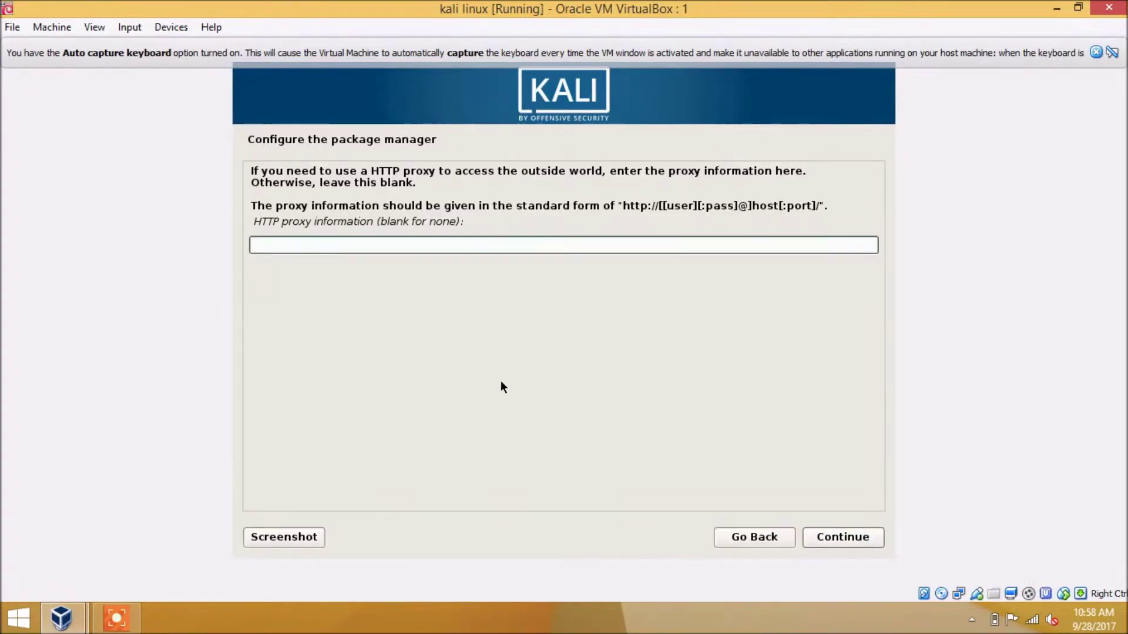
{"action": "left_click", "coordinate": [862, 539]}
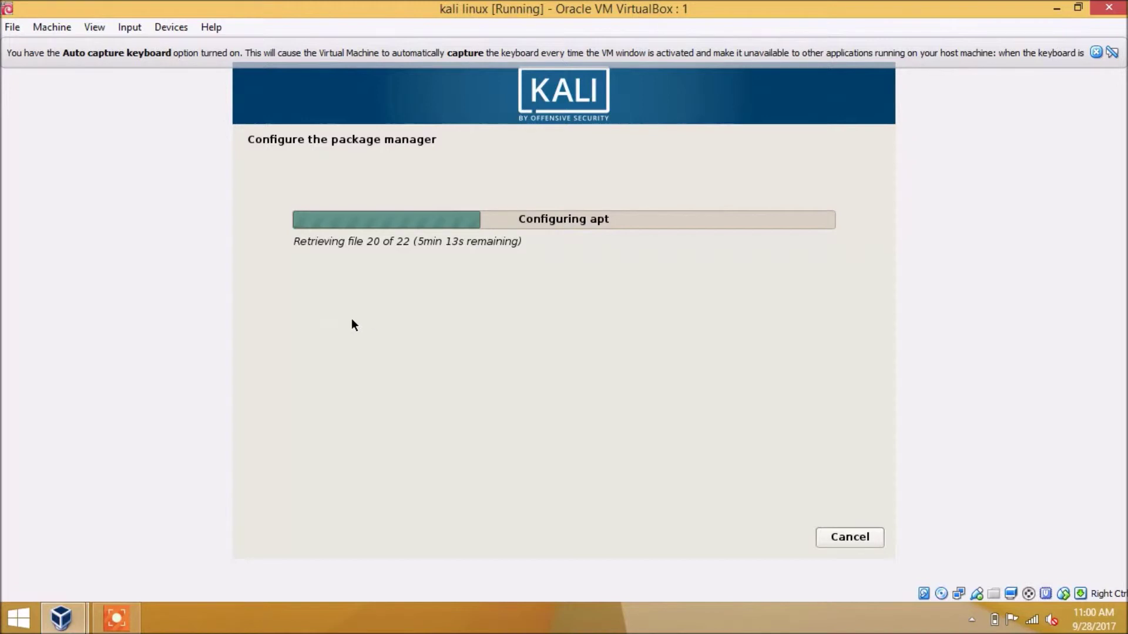
{"action": "left_click_drag", "start_coordinate": [393, 241], "coordinate": [534, 239]}
{"action": "left_click_drag", "start_coordinate": [343, 242], "coordinate": [471, 242]}
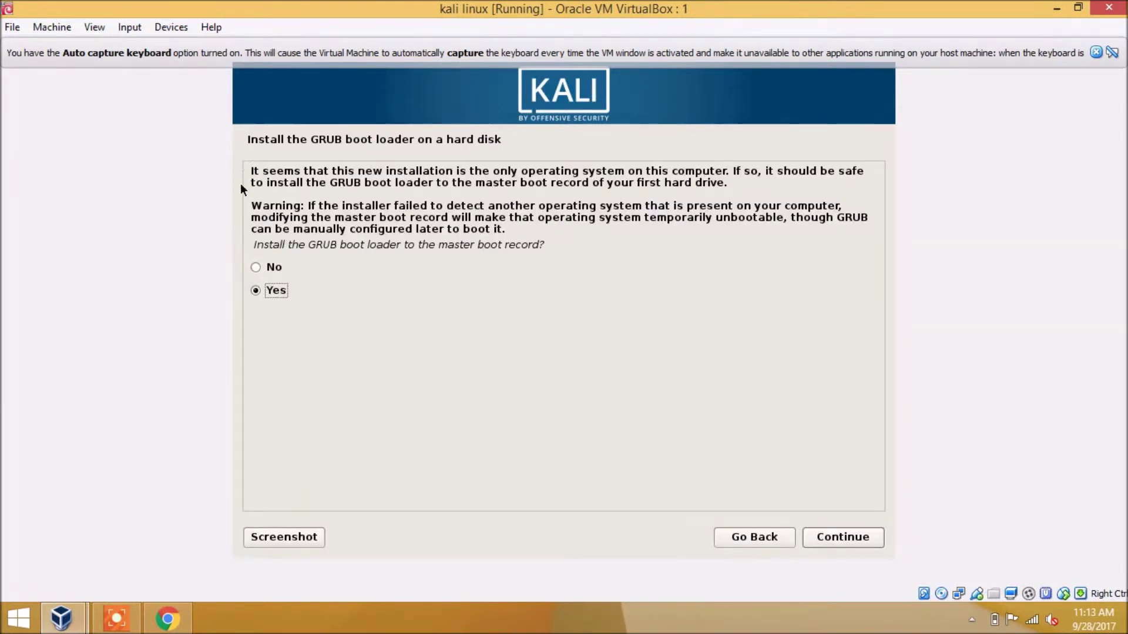
Install GRUB to the master boot record on /dev/sda
{"action": "left_click_drag", "start_coordinate": [315, 218], "coordinate": [458, 249]}
{"action": "left_click", "coordinate": [340, 220]}
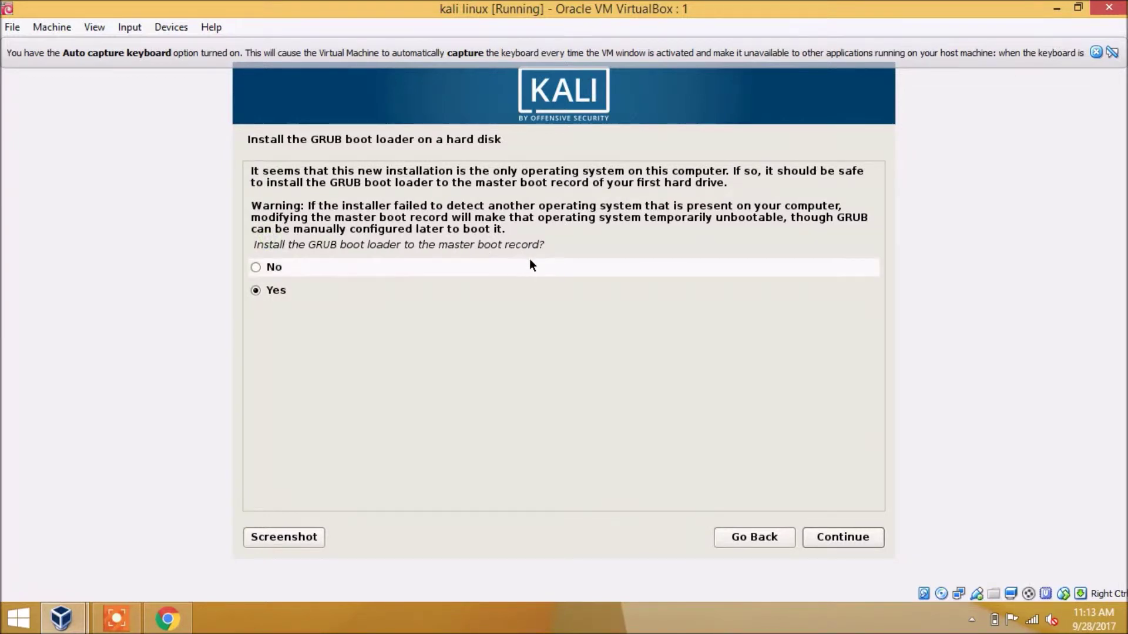
{"action": "left_click", "coordinate": [870, 538]}
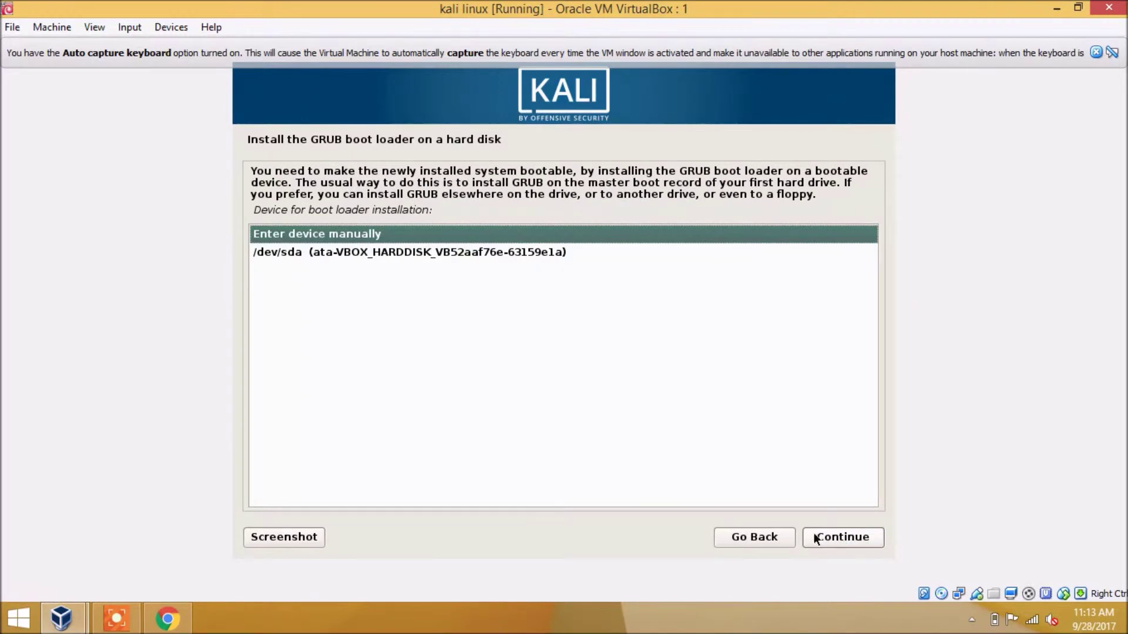
{"action": "left_click", "coordinate": [294, 252]}
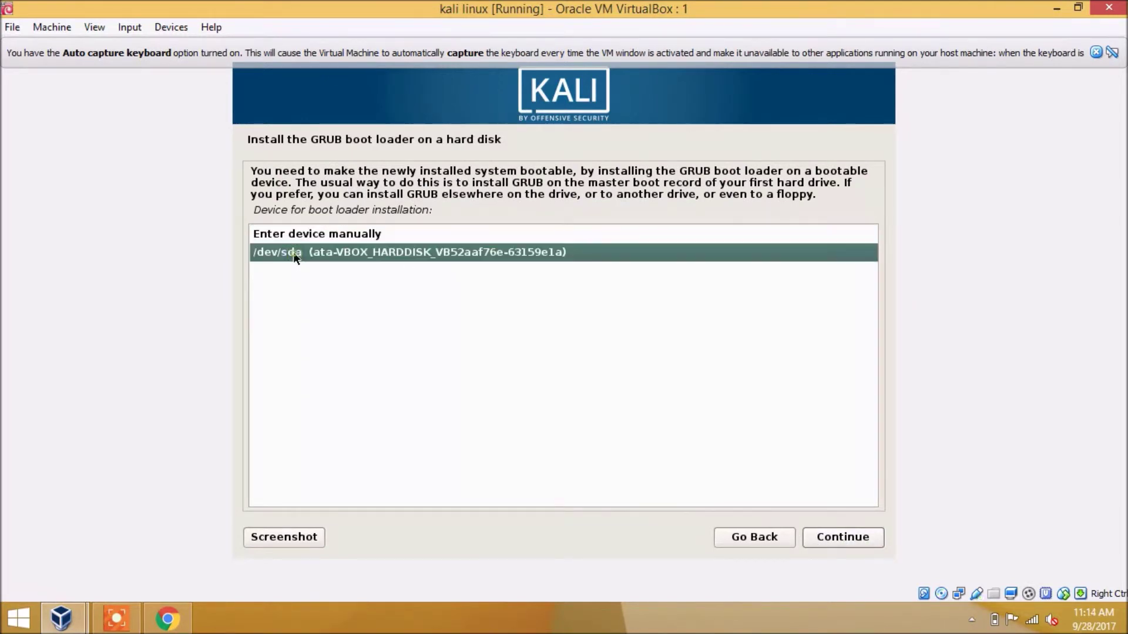
{"action": "left_click_drag", "start_coordinate": [290, 211], "coordinate": [400, 213]}
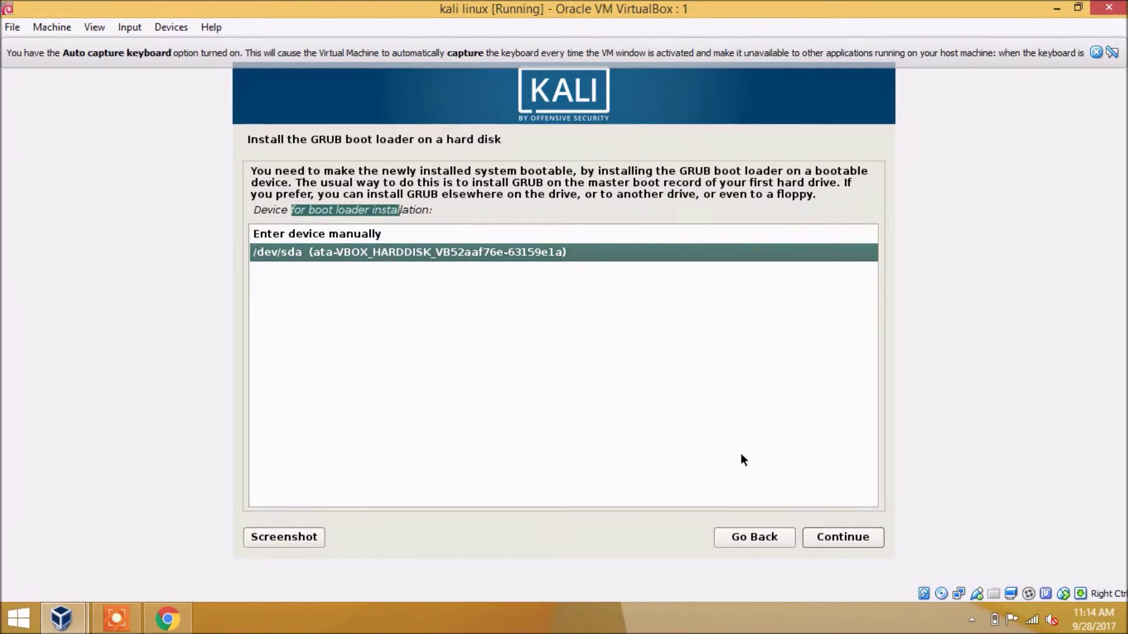
{"action": "left_click", "coordinate": [326, 232]}
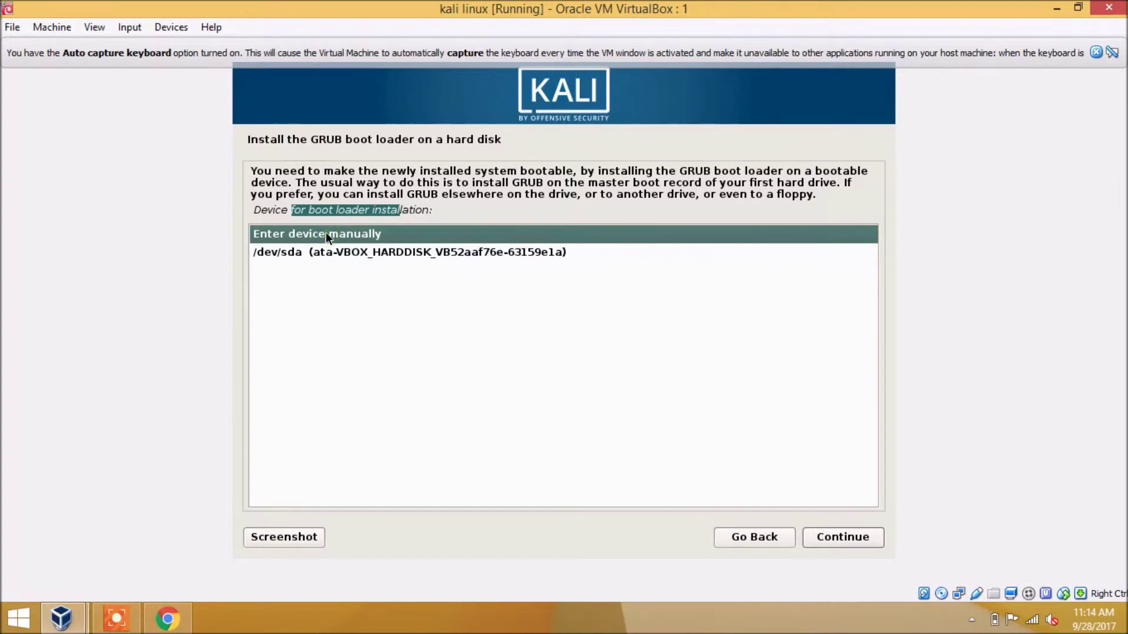
{"action": "left_click", "coordinate": [329, 252]}
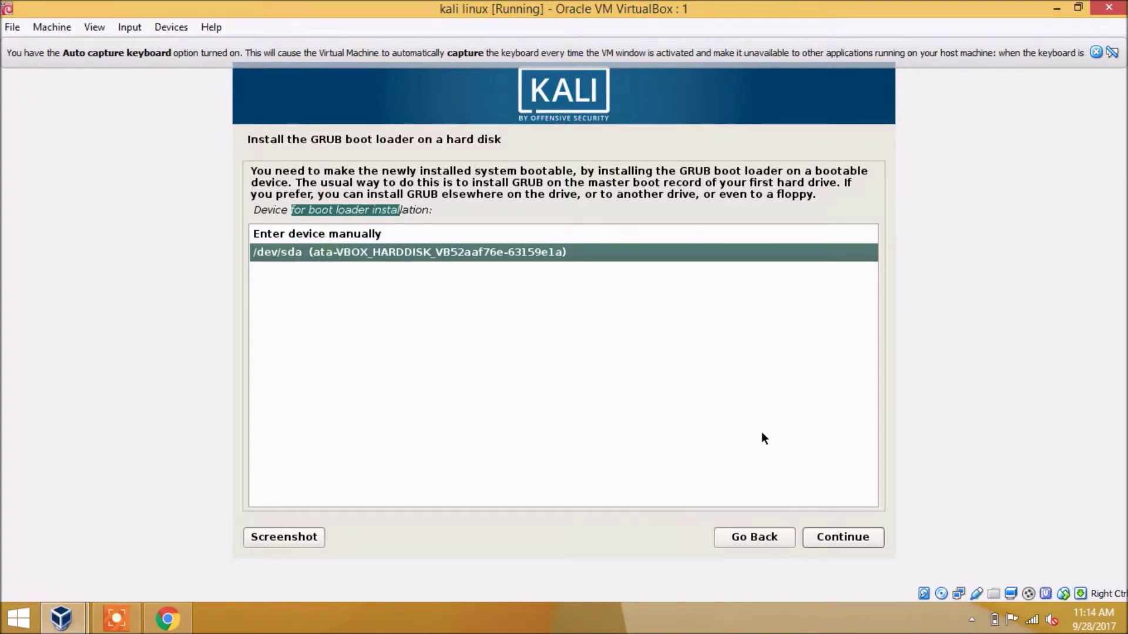
{"action": "left_click", "coordinate": [846, 540]}
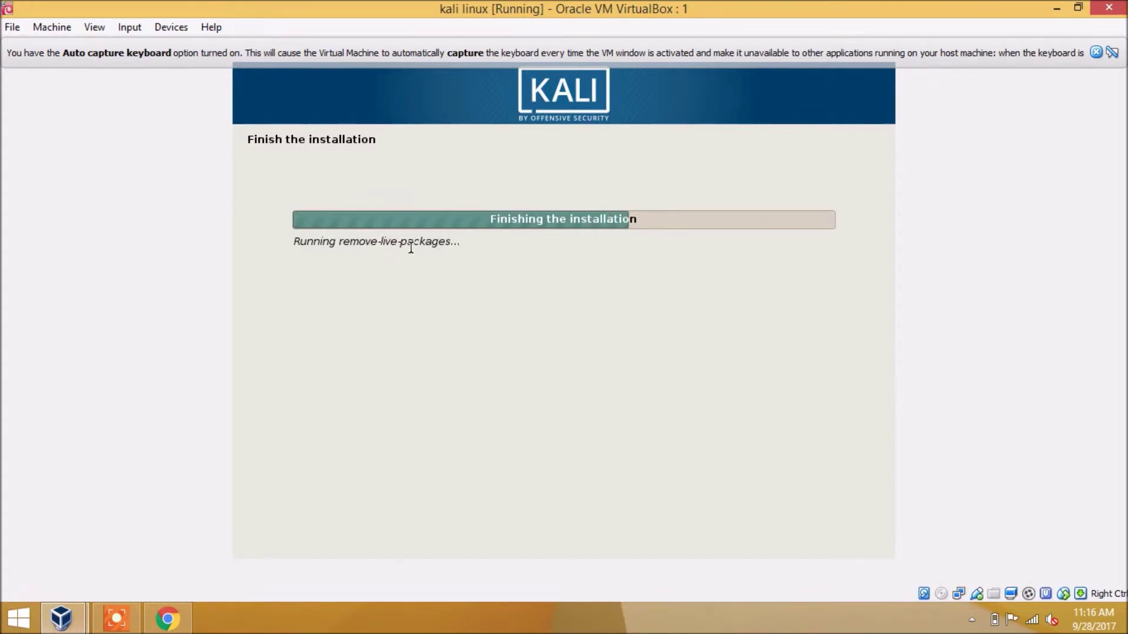
Let the installation finish until the VM reboots into the GNU GRUB 2.02-2 Kali menu
{"action": "left_click_drag", "start_coordinate": [461, 243], "coordinate": [279, 242]}
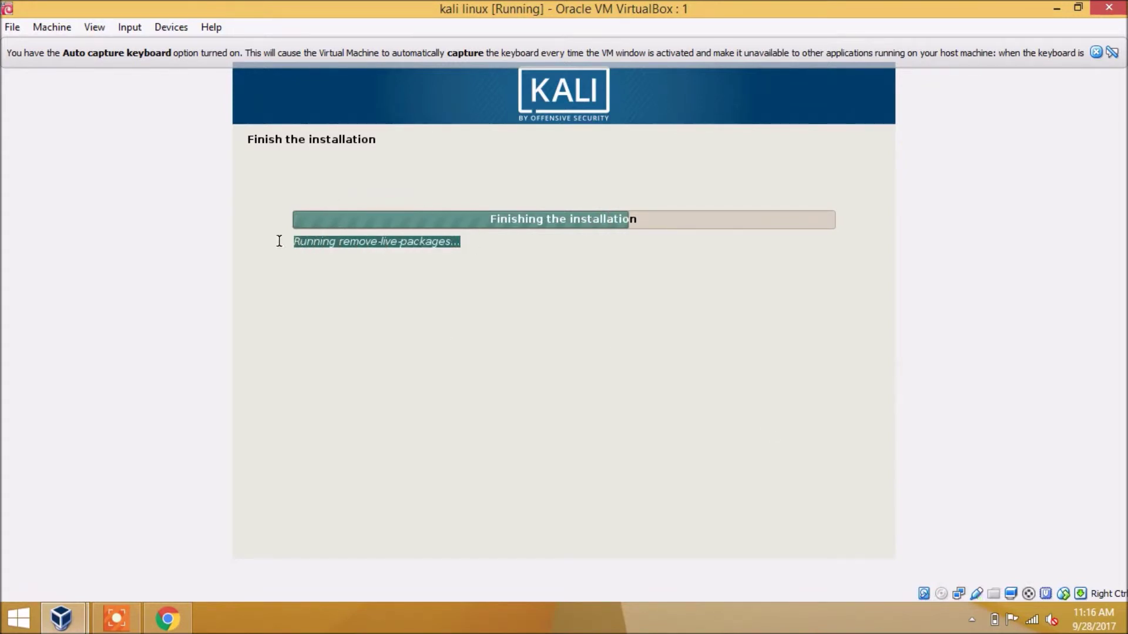
{"action": "left_click", "coordinate": [231, 517]}
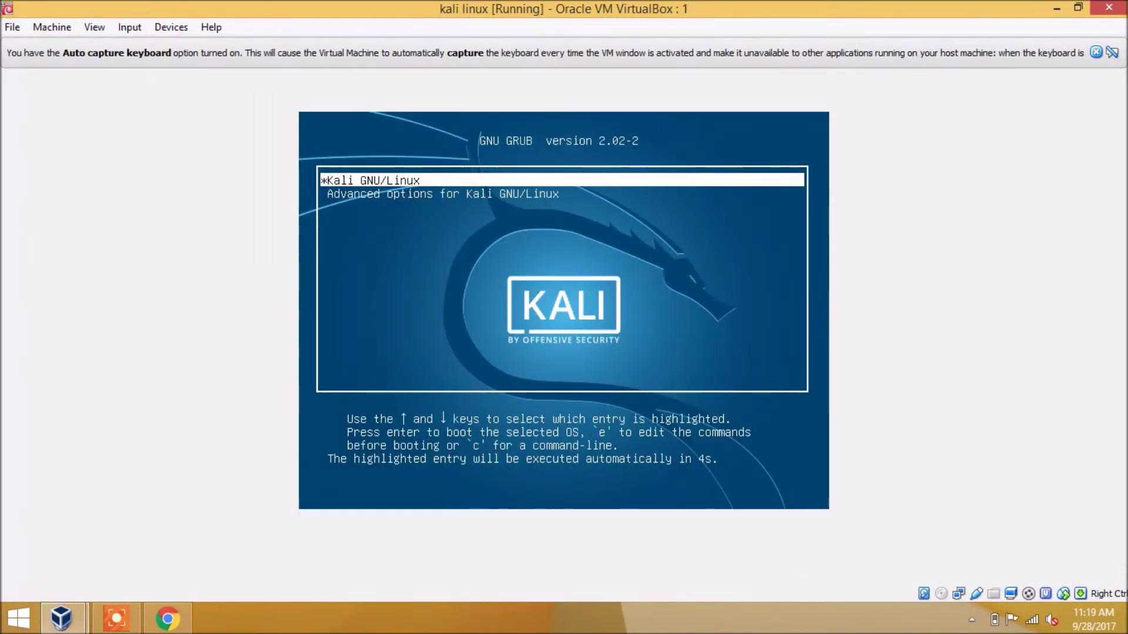
Boot the Kali GNU/Linux GRUB entry and wait for the graphical login screen
{"action": "key", "text": "Return"}
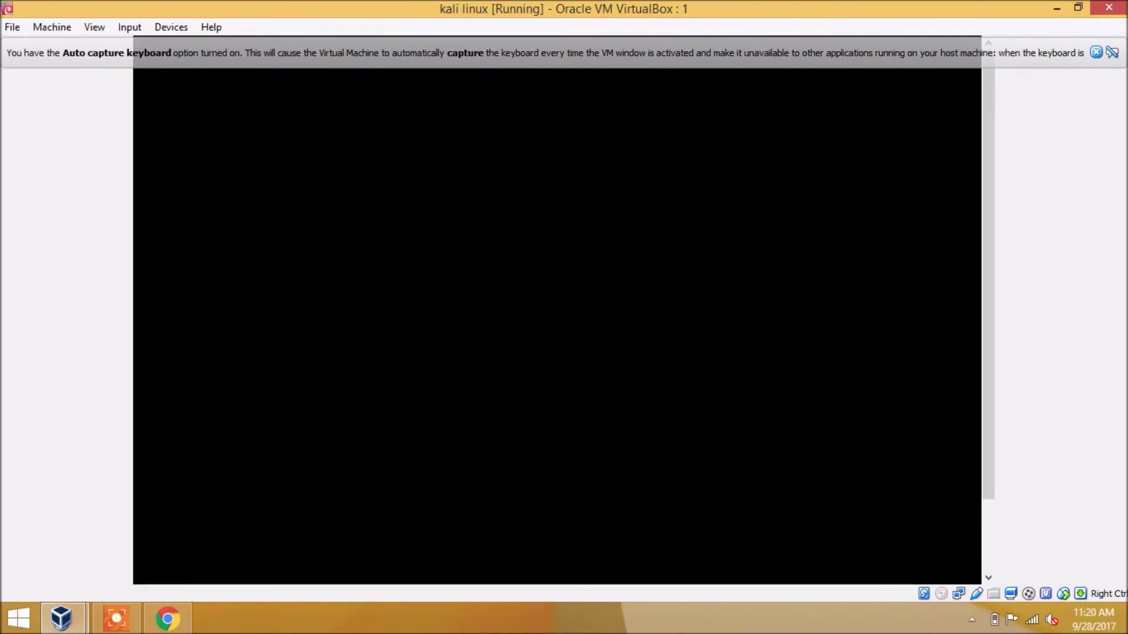
{"action": "mouse_move", "coordinate": [1070, 3]}
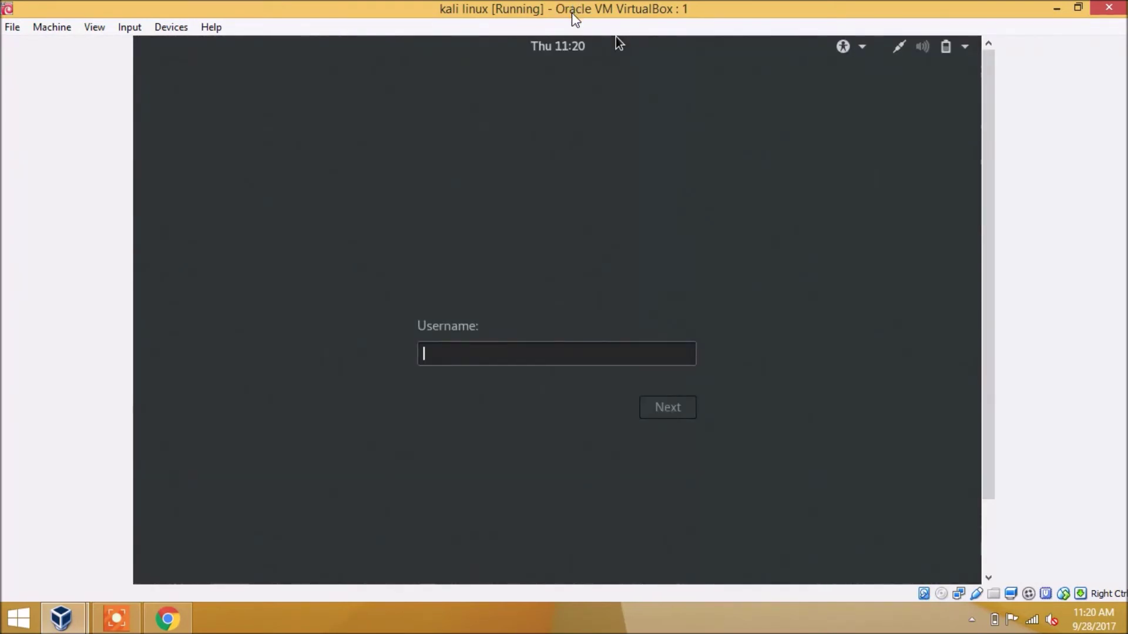
Sign in to Kali with username root and the account password
{"action": "type", "text": "root"}
{"action": "key", "text": "Return"}
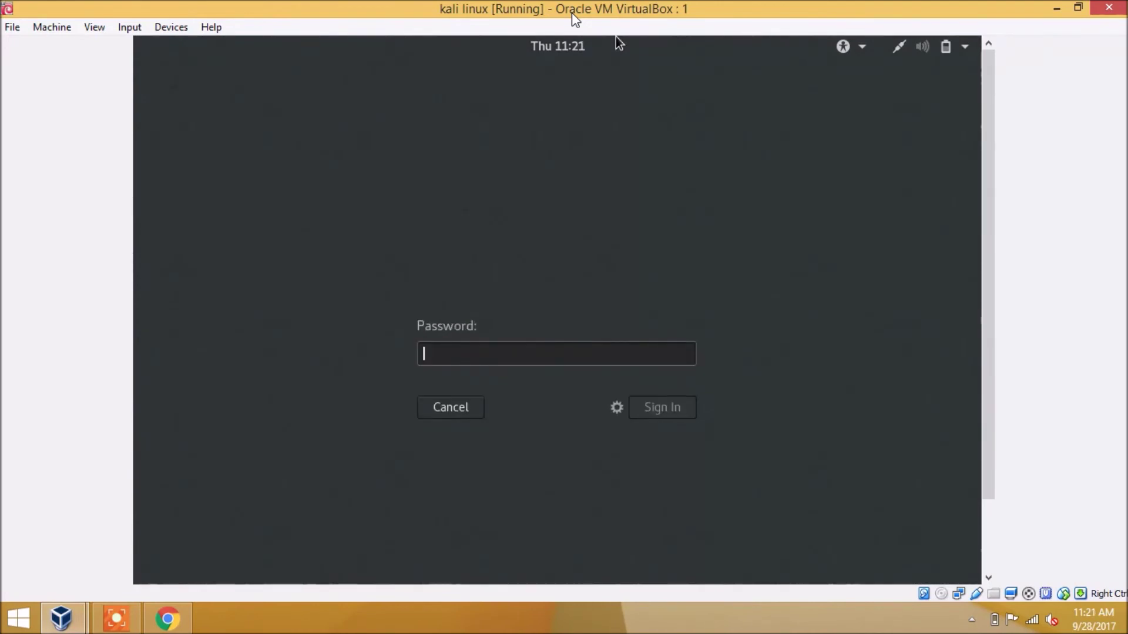
{"action": "type", "text": "to********"}
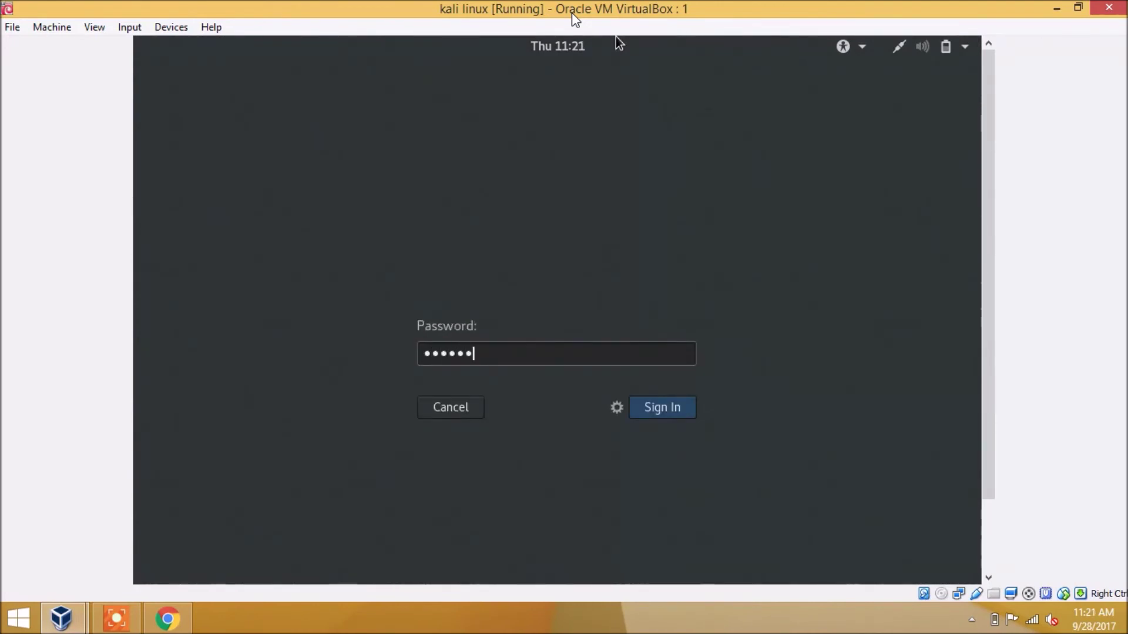
{"action": "key", "text": "Return"}
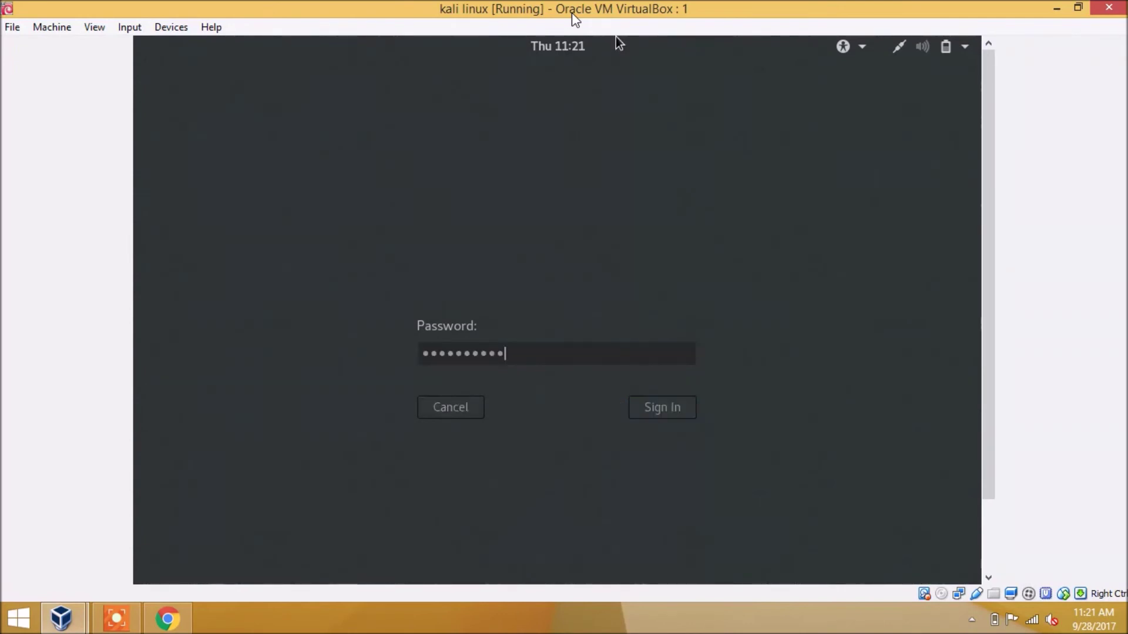